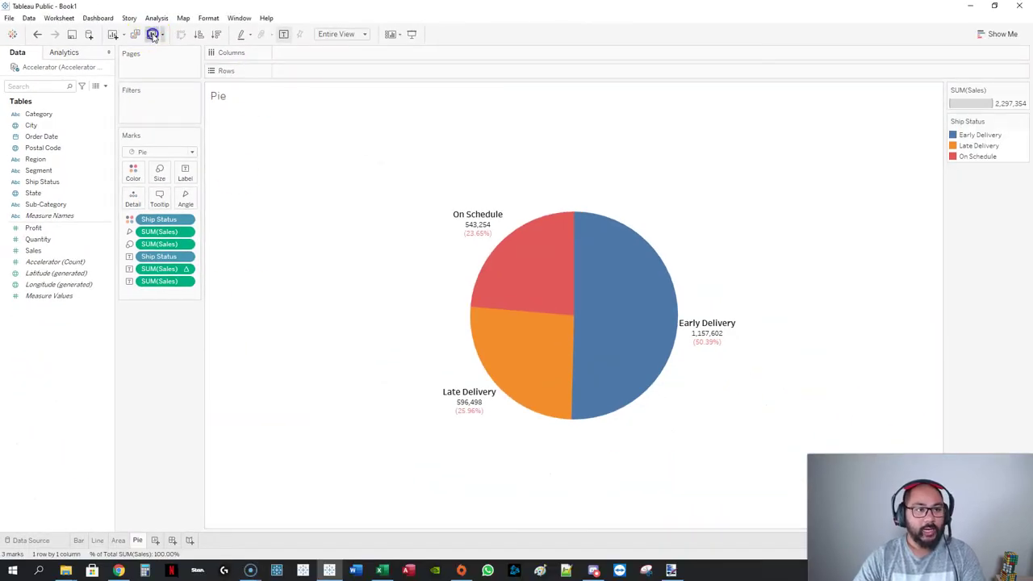
# Step: Clear the Pie worksheet to remove the existing labelled ship-status sales pie chart
pyautogui.click(152, 36)
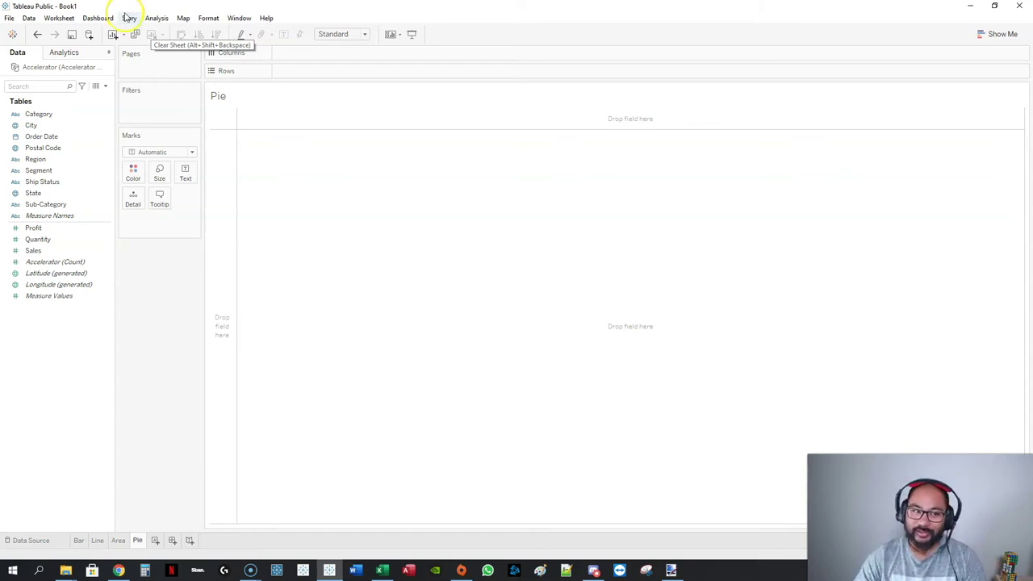
# Step: Build a pie chart of Sales by Ship Status from Show Me, sized to Entire View
pyautogui.click(46, 203)
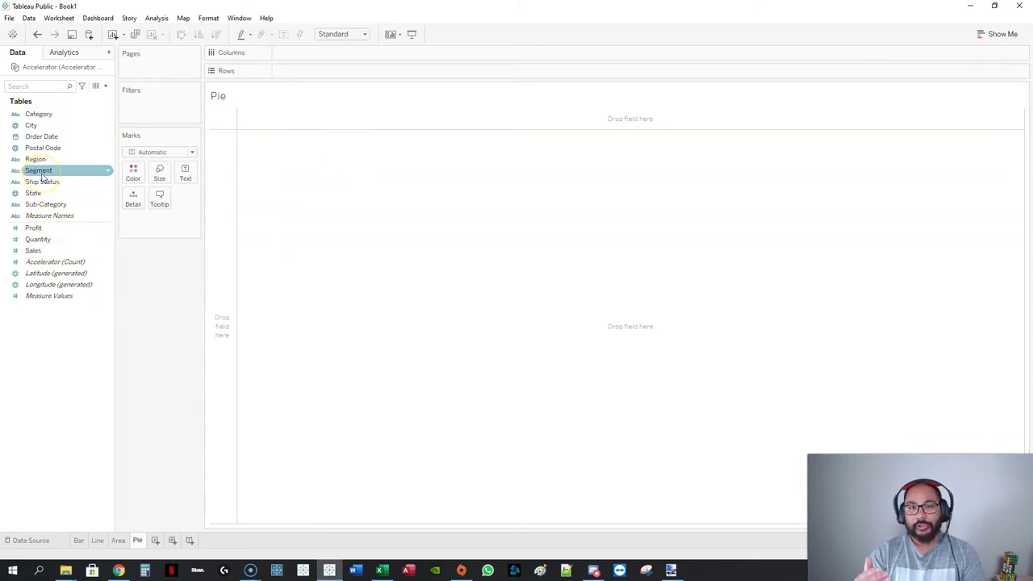
pyautogui.click(1002, 35)
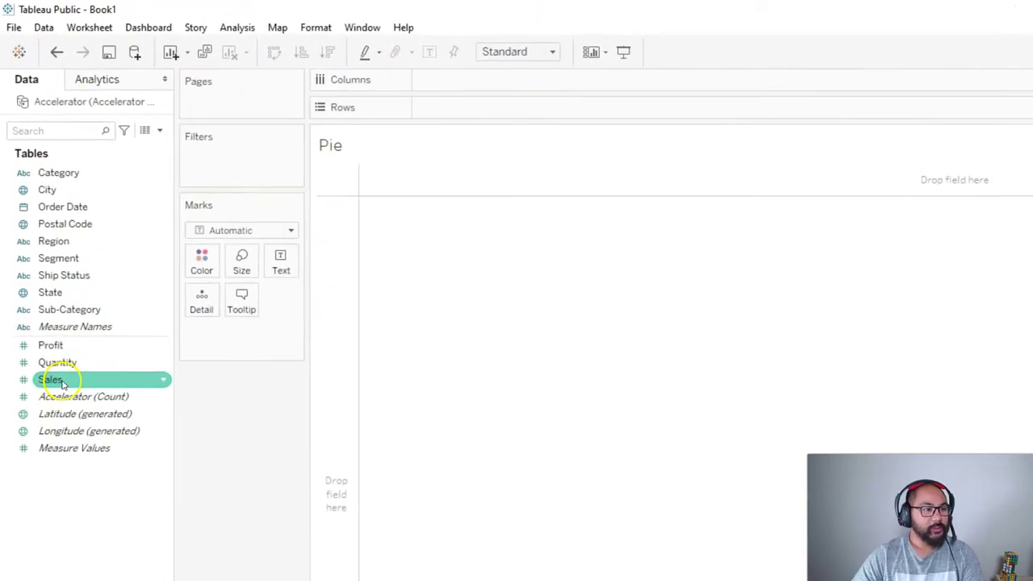
pyautogui.click(62, 384)
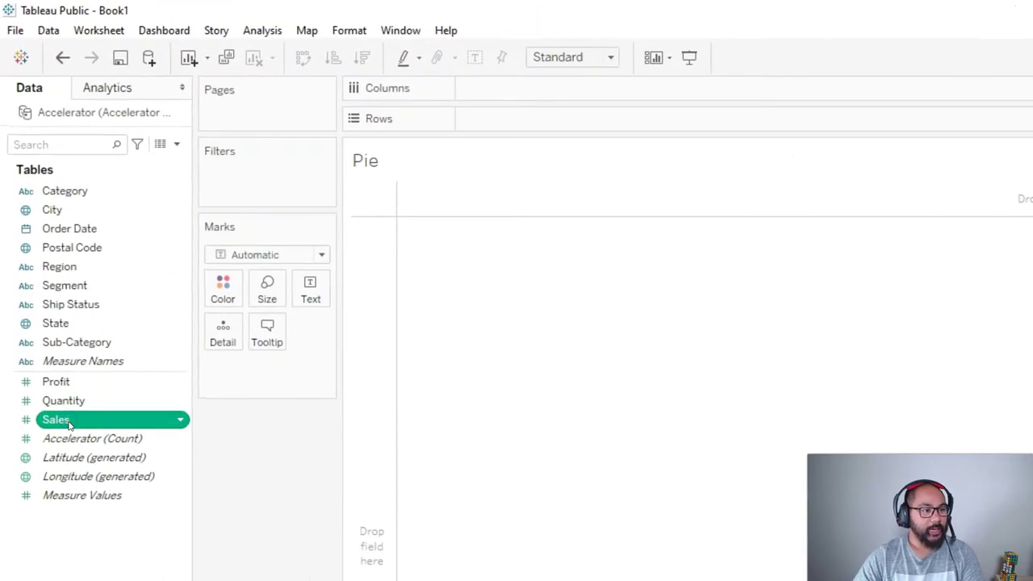
pyautogui.keyDown('ctrl'); pyautogui.click(69, 303); pyautogui.keyUp('ctrl')
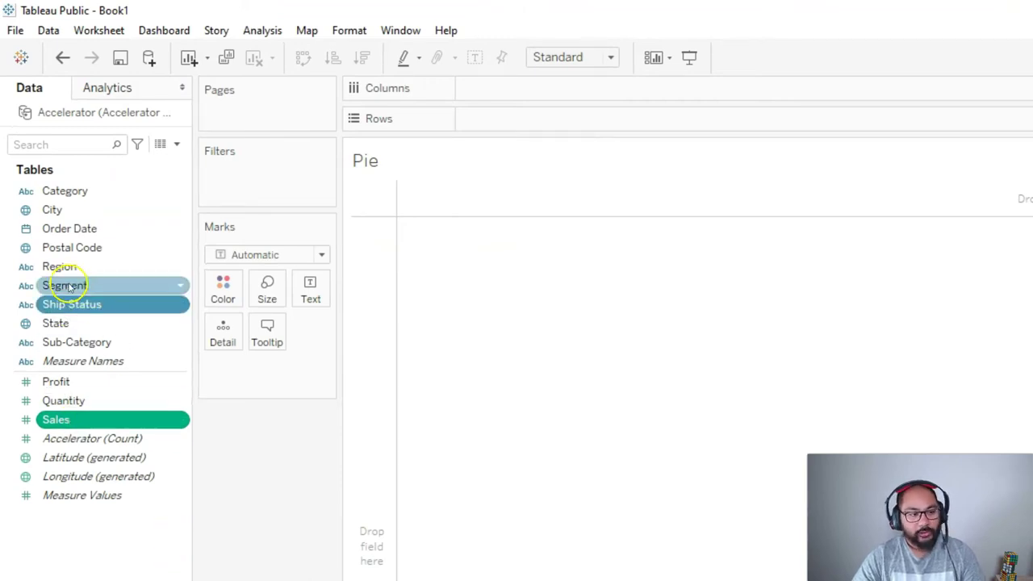
pyautogui.click(85, 420)
pyautogui.keyDown('ctrl'); pyautogui.click(81, 304); pyautogui.keyUp('ctrl')
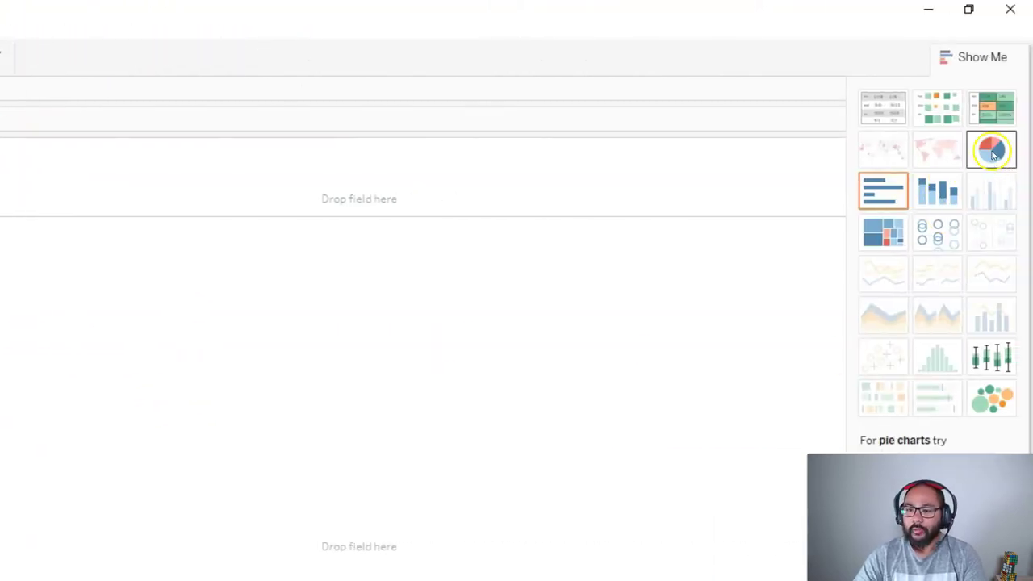
pyautogui.click(993, 150)
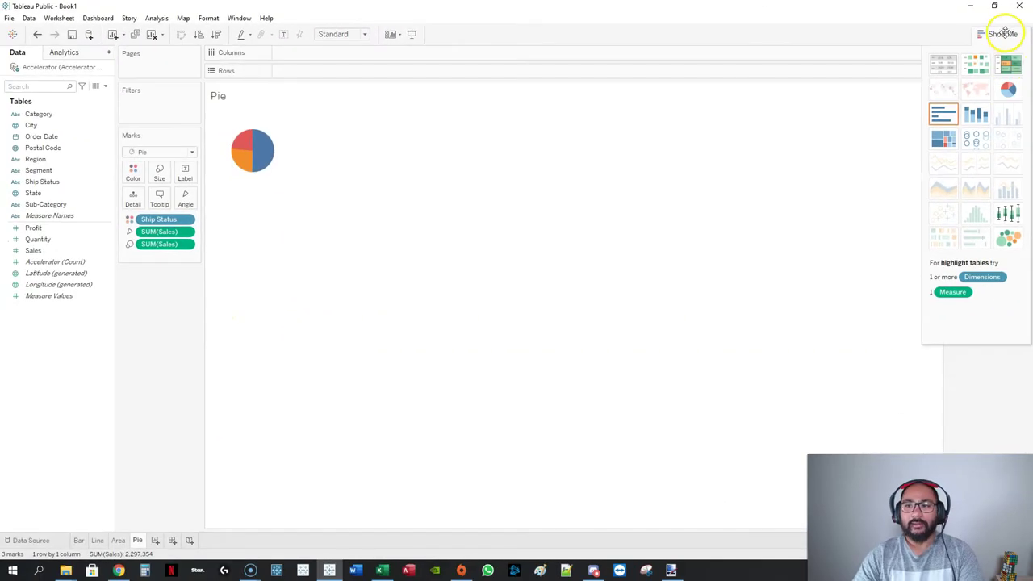
pyautogui.click(1003, 34)
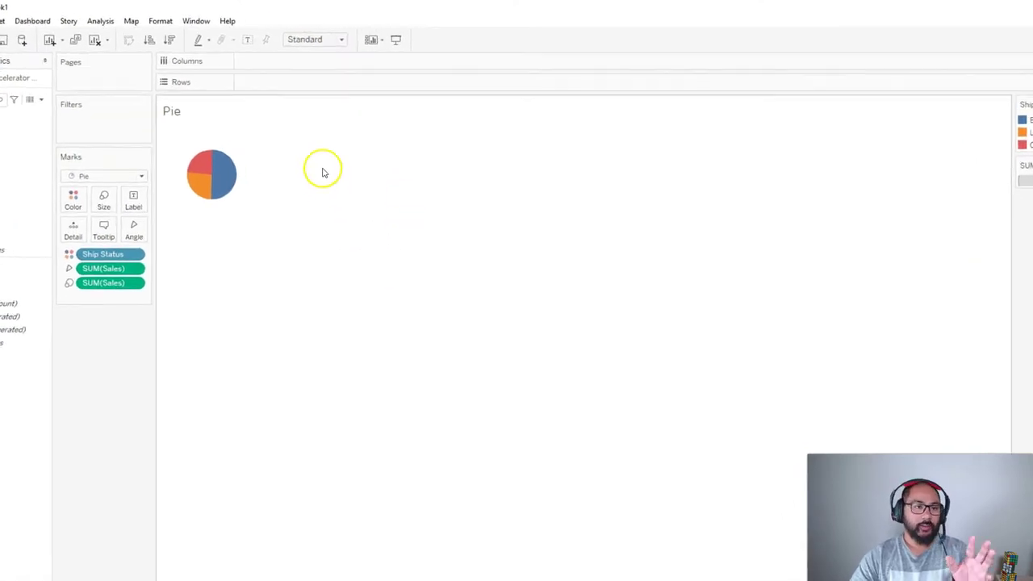
pyautogui.click(299, 47)
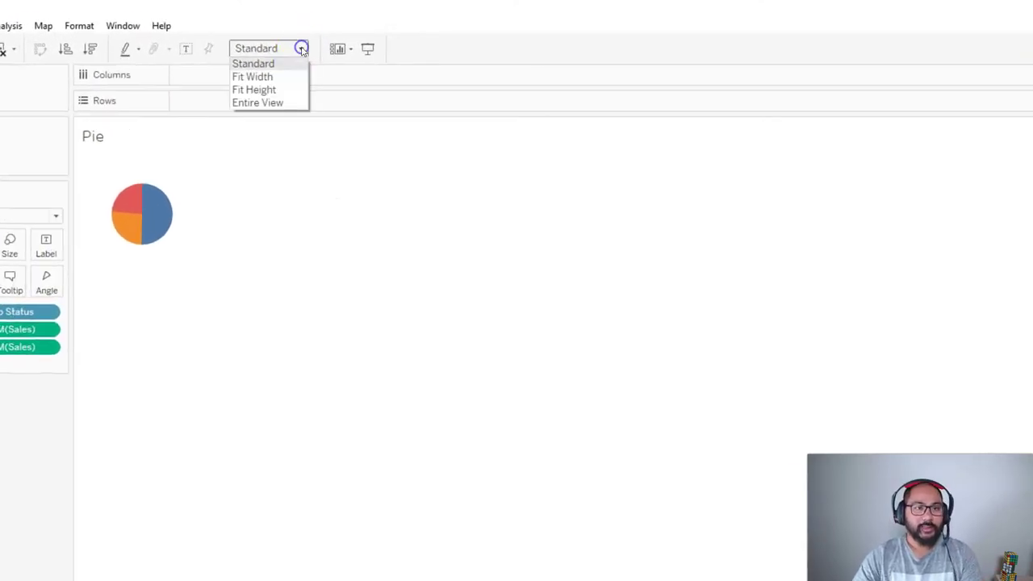
pyautogui.click(270, 103)
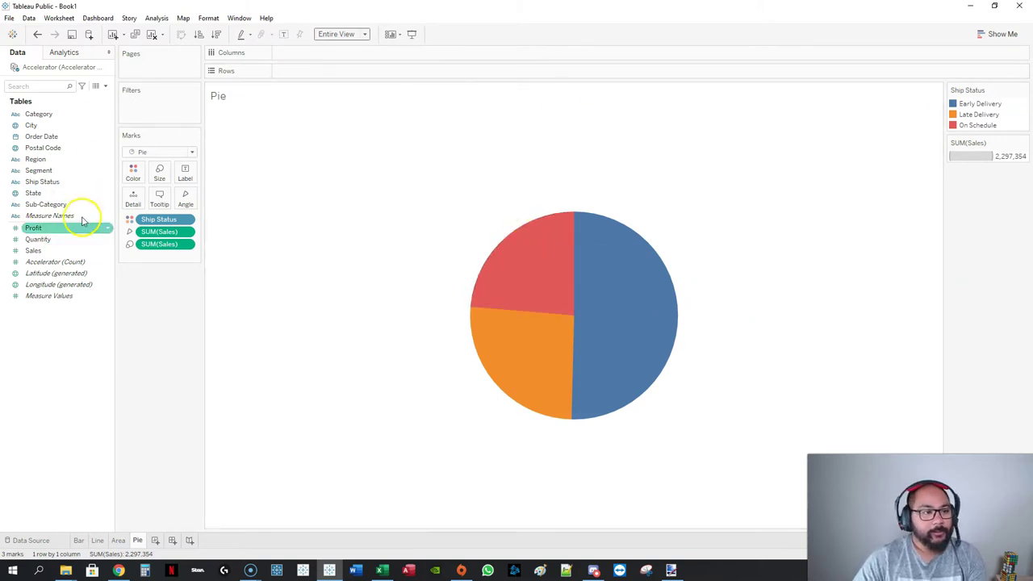
# Step: Briefly remove Ship Status from the pie, then undo to restore the slices
pyautogui.moveTo(526, 269)
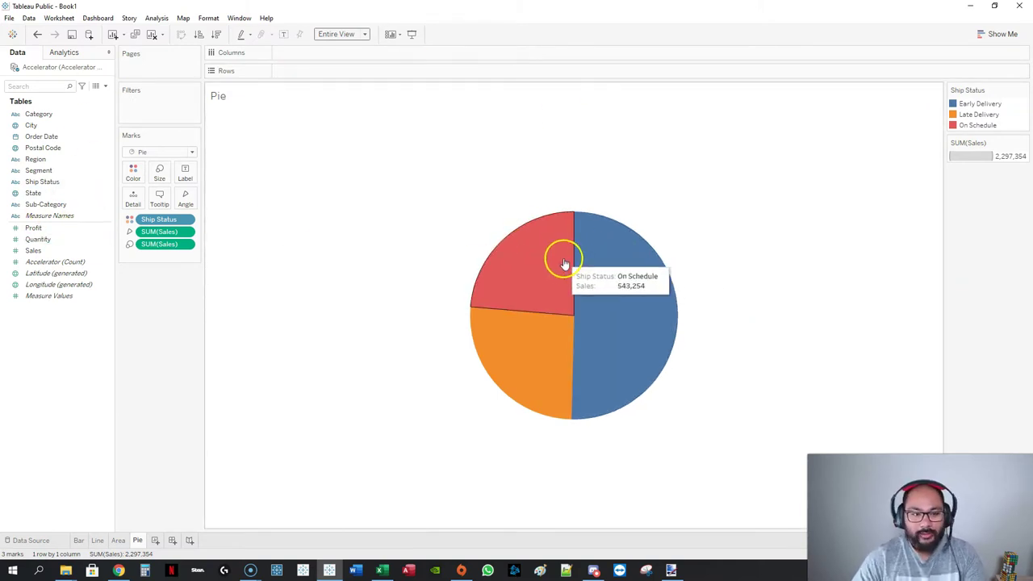
pyautogui.click(133, 172)
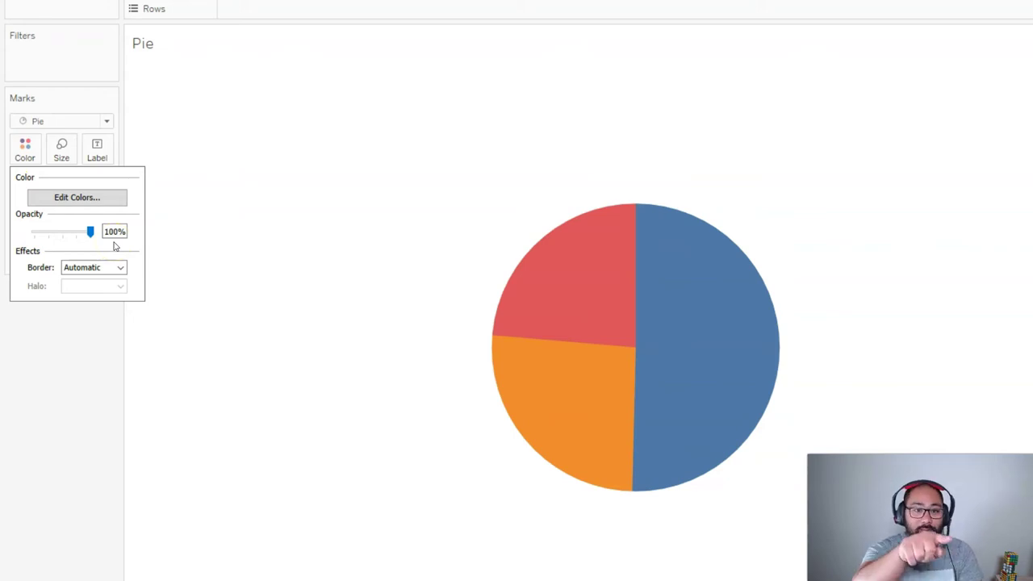
pyautogui.click(47, 400)
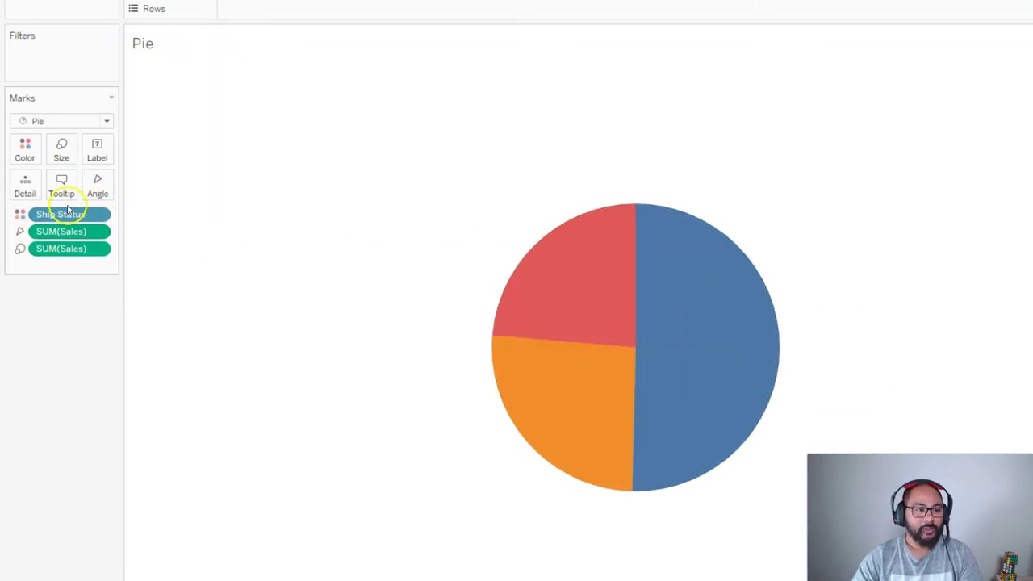
pyautogui.moveTo(60, 214); pyautogui.dragTo(57, 300)
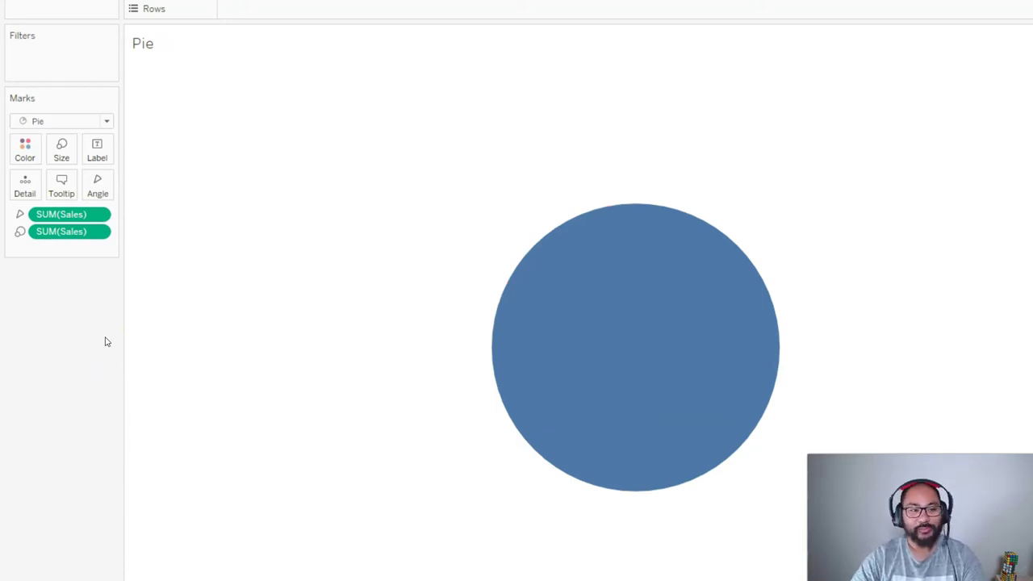
pyautogui.hotkey('ctrl', 'z')
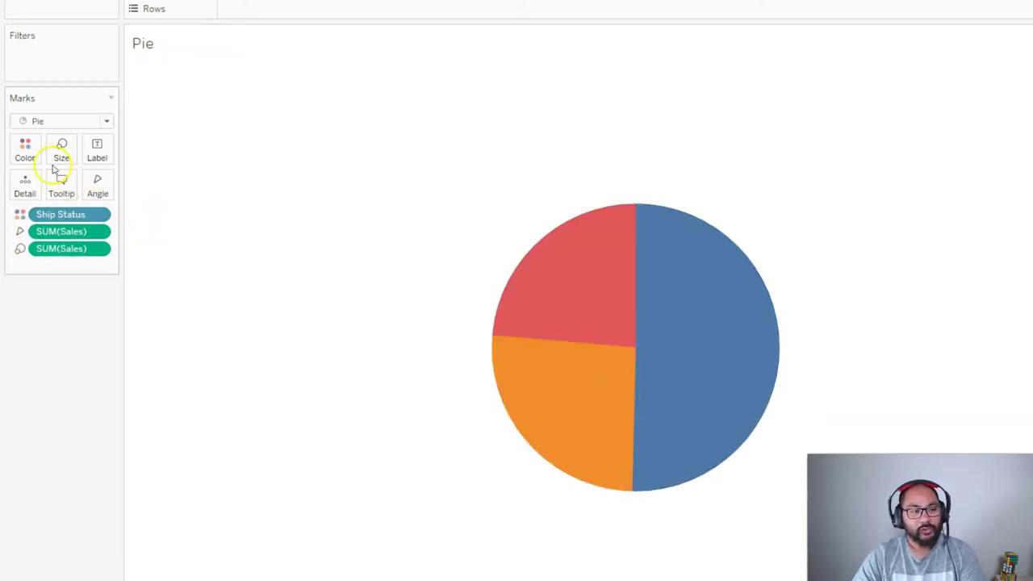
# Step: Assign the Tableau Classic 10 palette to Ship Status, making On Schedule green
pyautogui.click(31, 152)
pyautogui.click(68, 201)
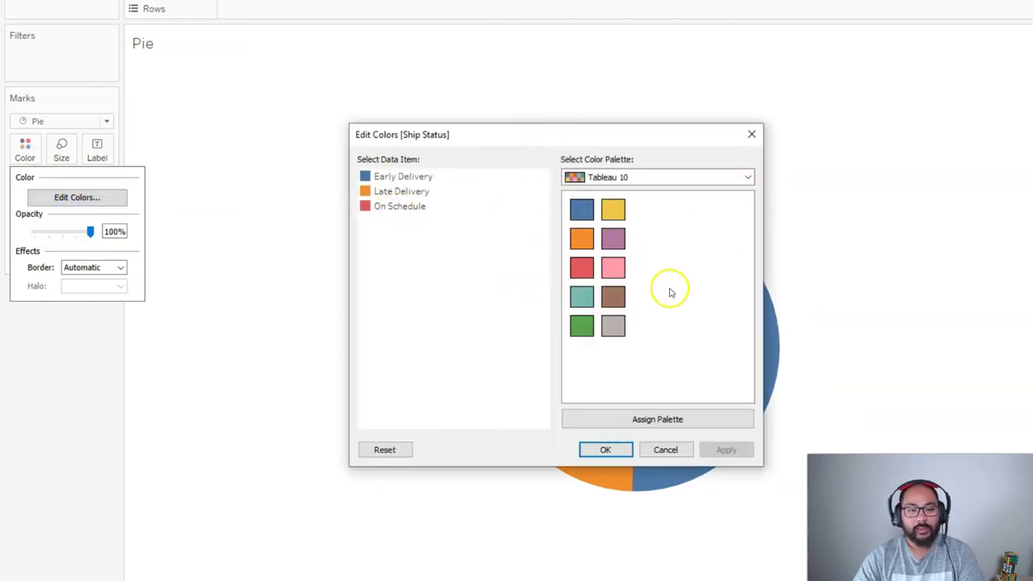
pyautogui.click(658, 177)
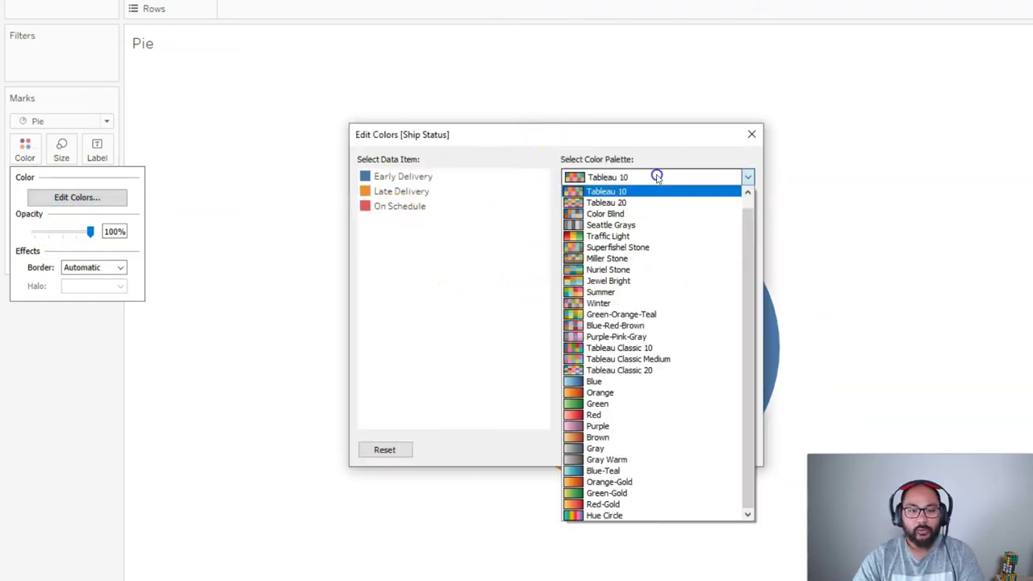
pyautogui.click(638, 337)
pyautogui.click(632, 176)
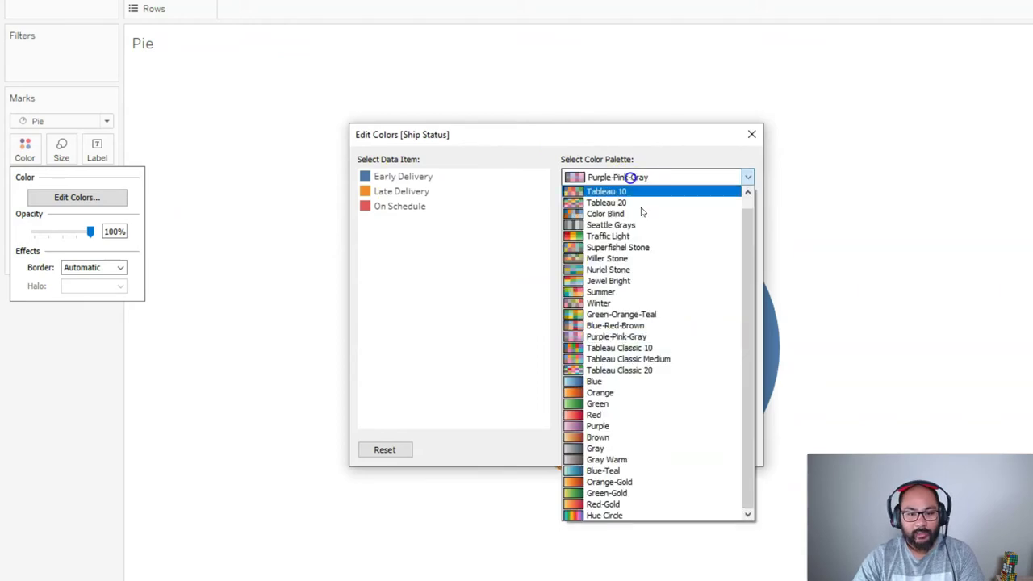
pyautogui.click(613, 348)
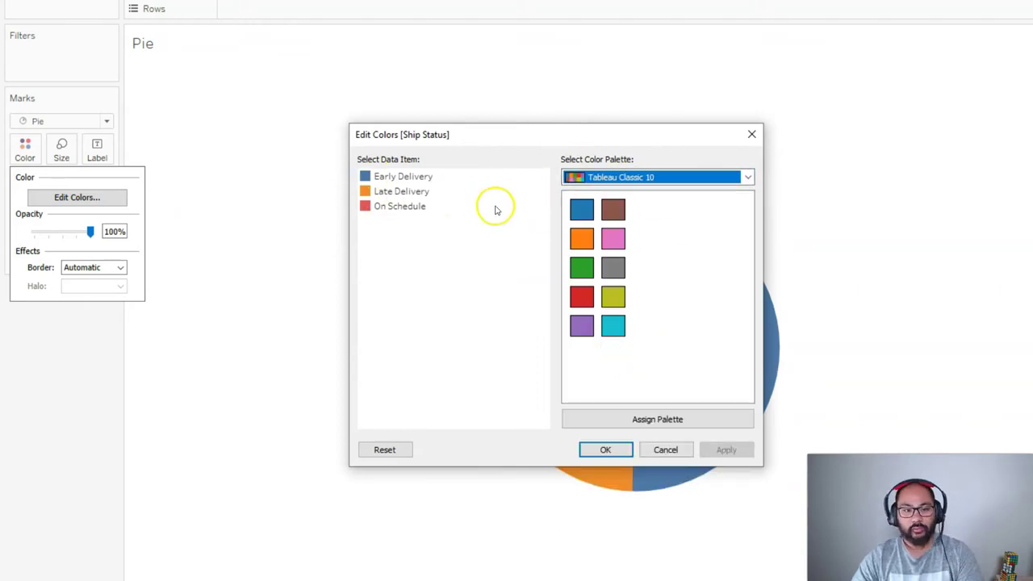
pyautogui.click(675, 420)
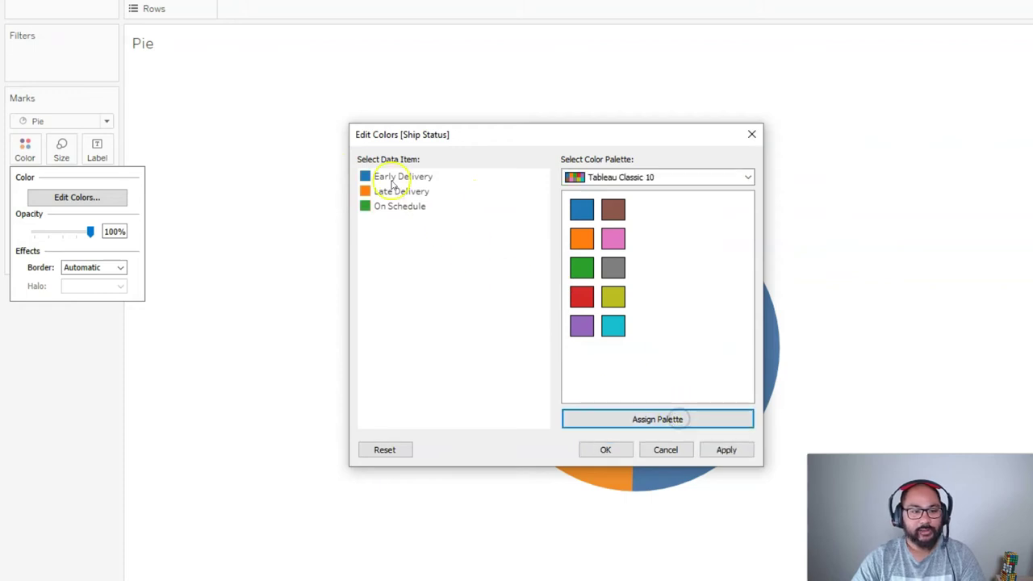
pyautogui.click(727, 450)
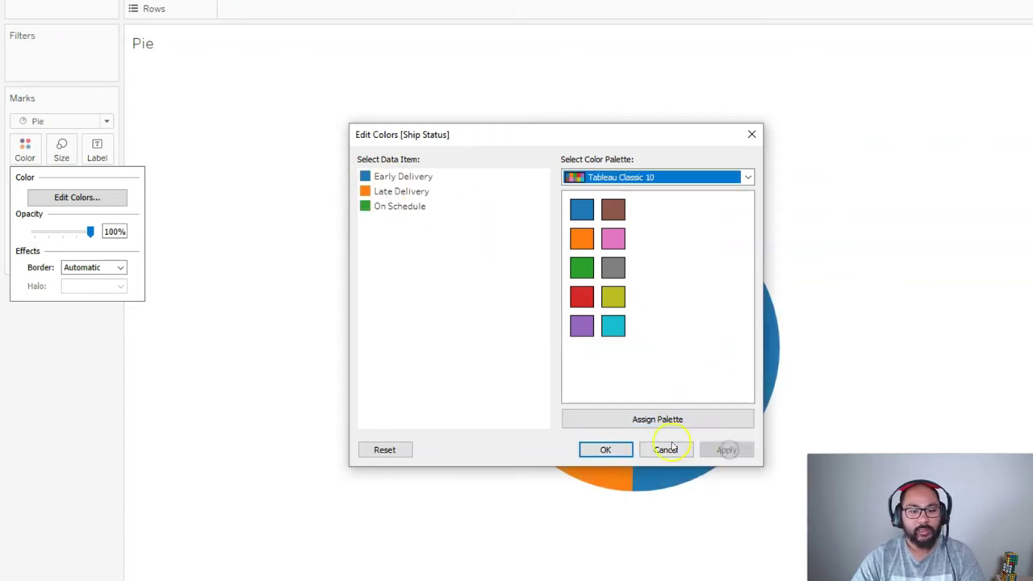
pyautogui.click(613, 449)
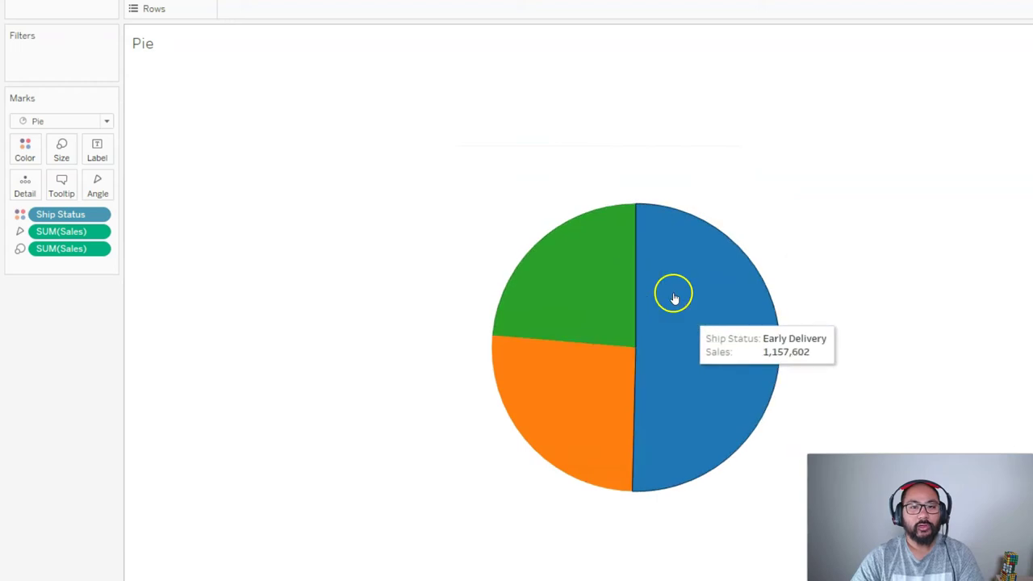
# Step: Set the slice opacity to 100% with the border on Automatic, after trying lower opacity and black outlines
pyautogui.click(19, 158)
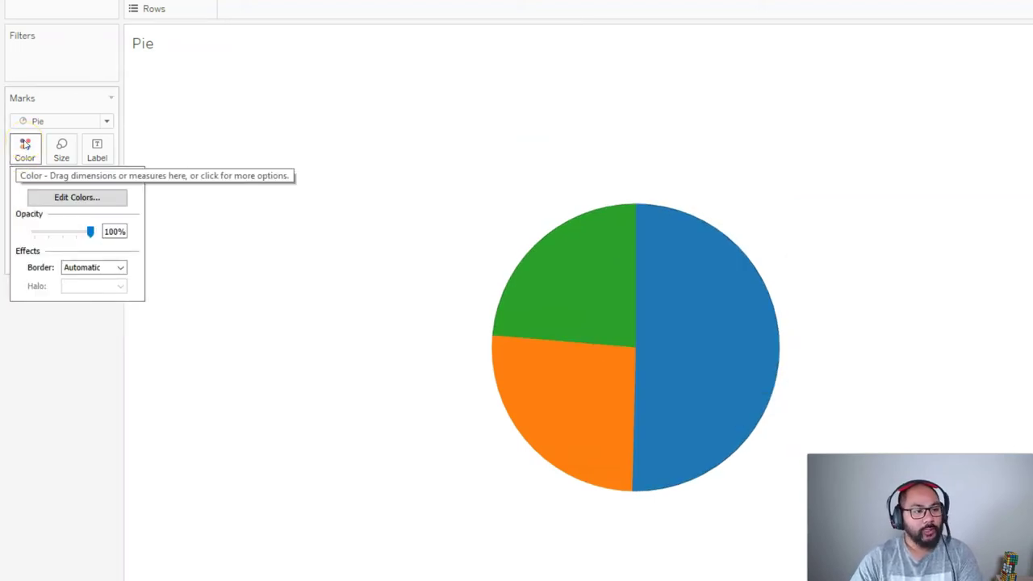
pyautogui.moveTo(90, 231); pyautogui.dragTo(54, 233)
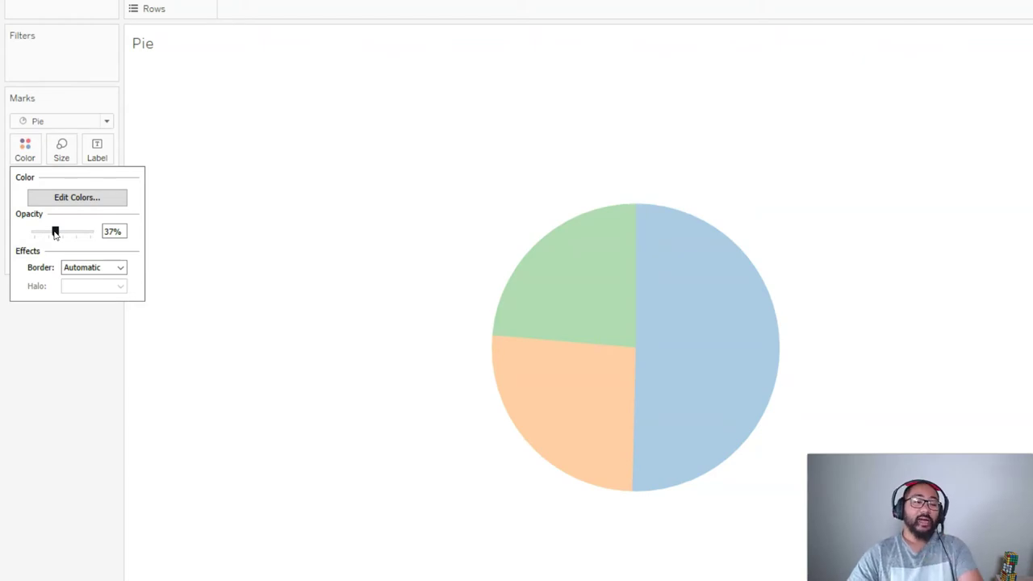
pyautogui.moveTo(54, 233); pyautogui.dragTo(91, 233)
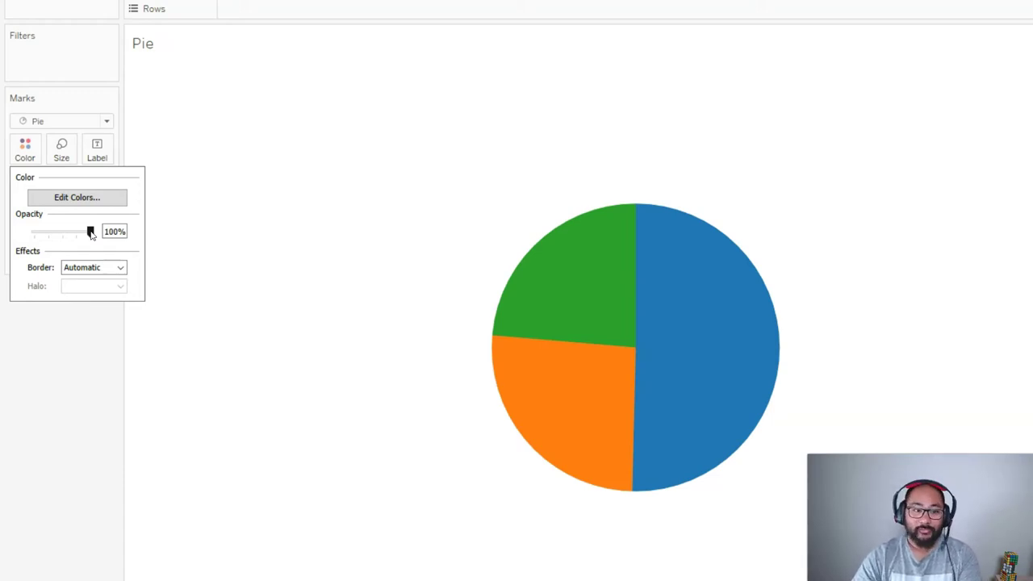
pyautogui.moveTo(90, 232); pyautogui.dragTo(62, 232)
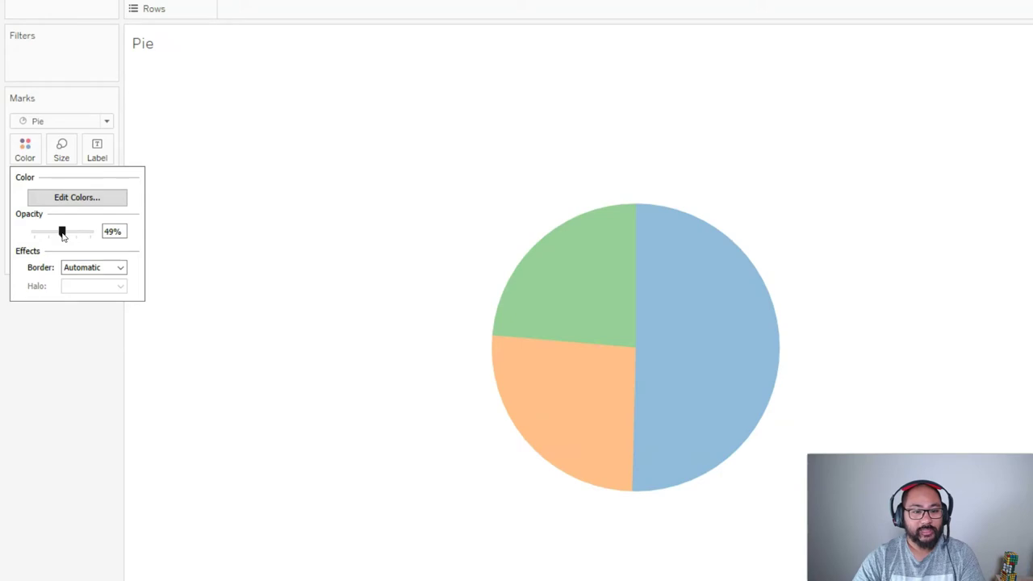
pyautogui.click(79, 267)
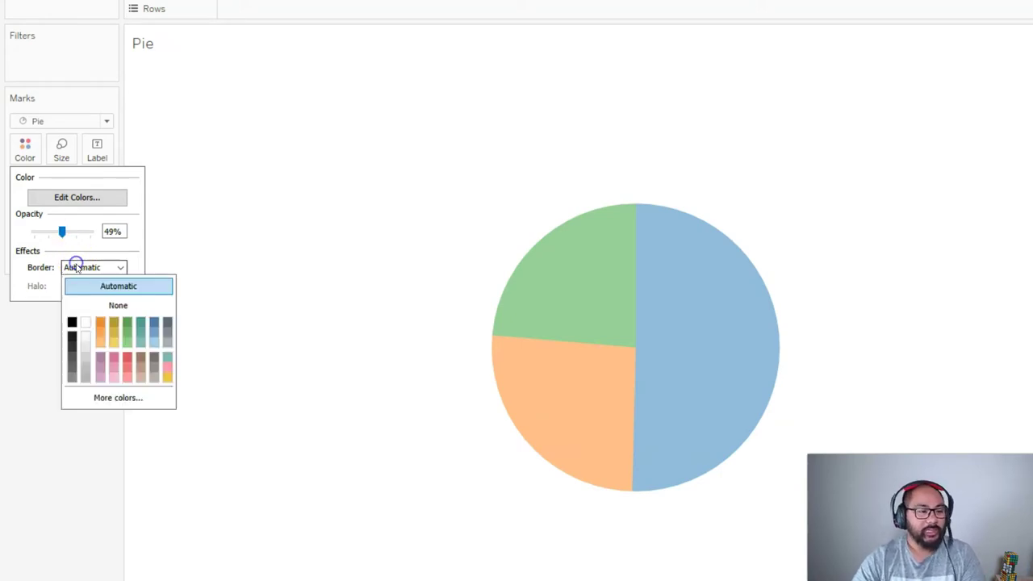
pyautogui.click(72, 322)
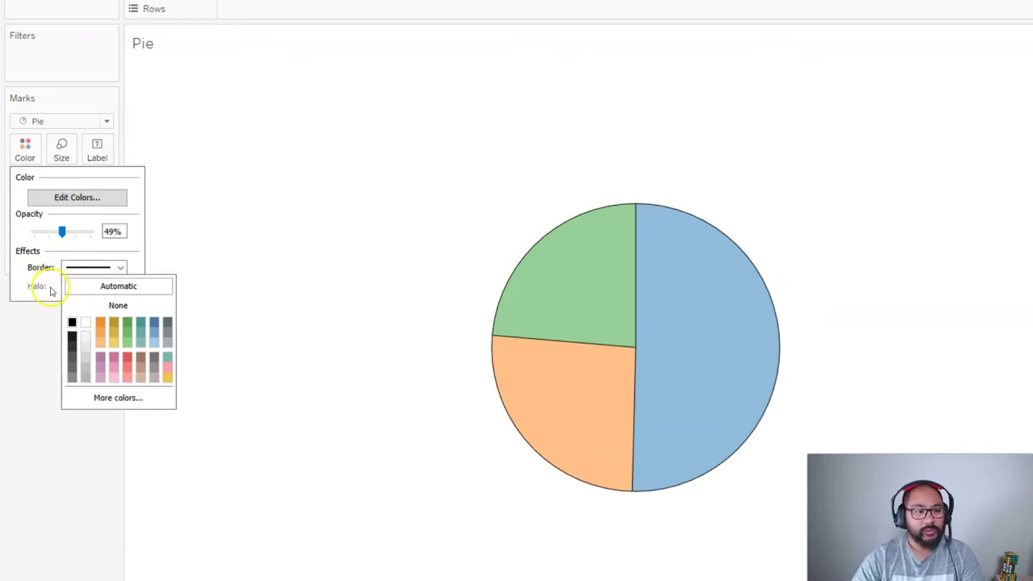
pyautogui.click(91, 292)
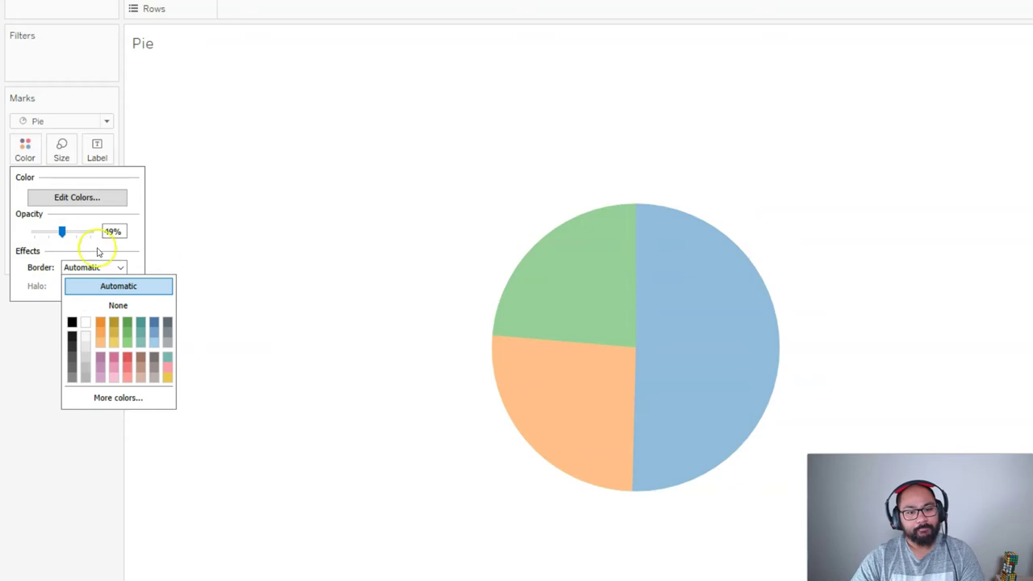
pyautogui.moveTo(62, 231); pyautogui.dragTo(110, 231)
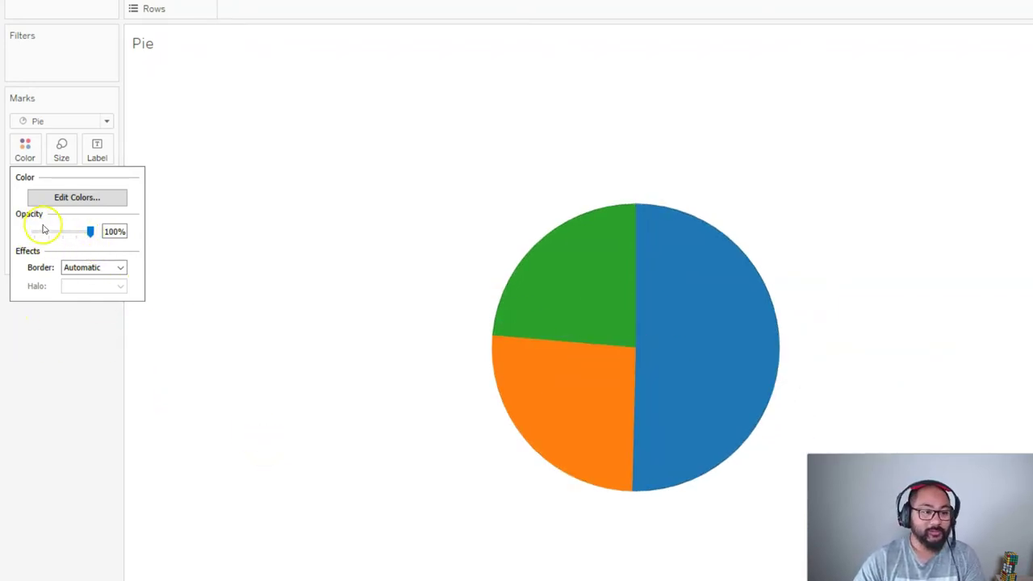
# Step: Give the pie slices a black border, then bring up Edit Colors for Ship Status
pyautogui.click(121, 268)
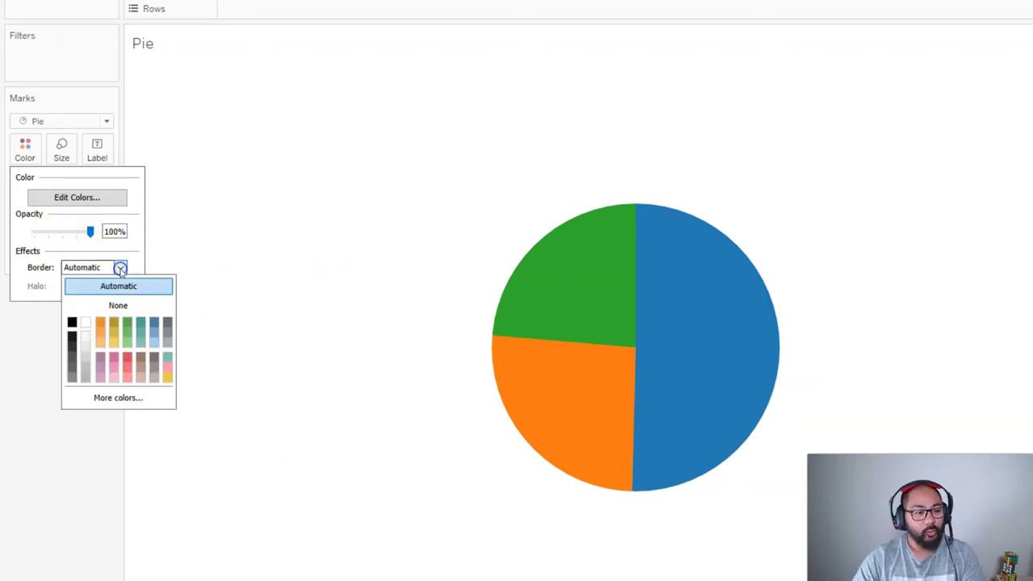
pyautogui.click(72, 322)
pyautogui.click(73, 322)
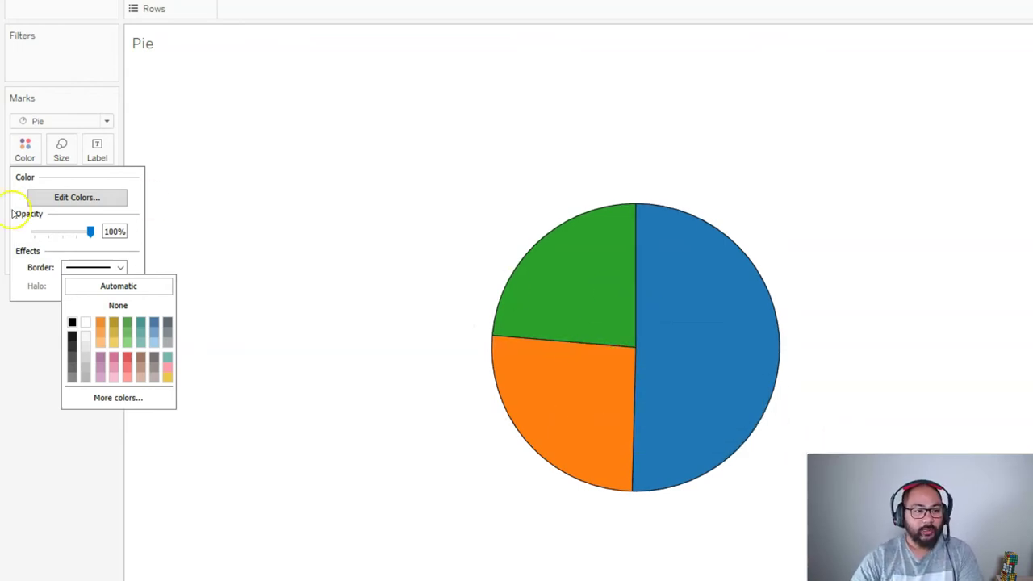
pyautogui.click(76, 198)
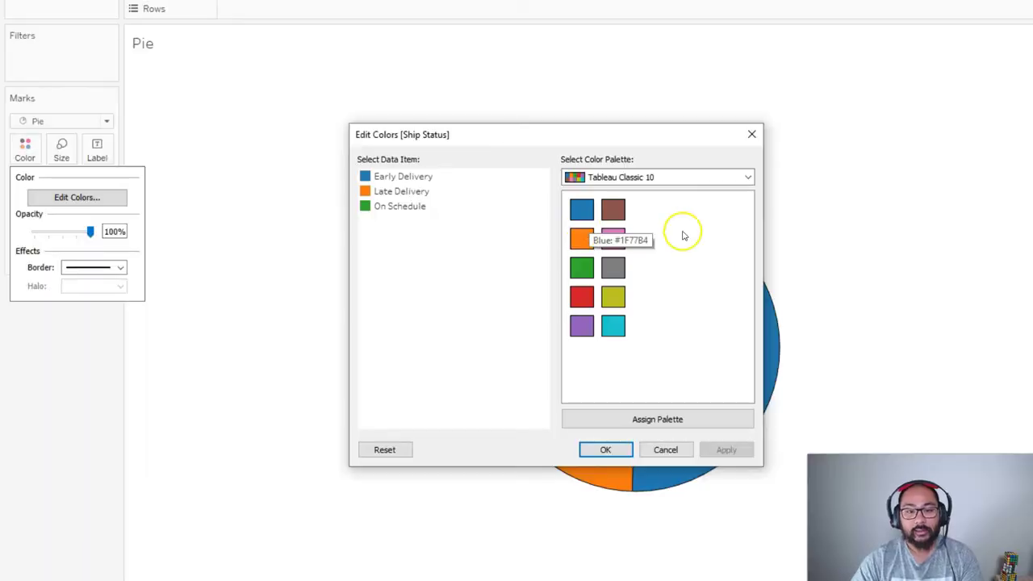
# Step: Try the Blue palette on the Ship Status slices
pyautogui.click(675, 178)
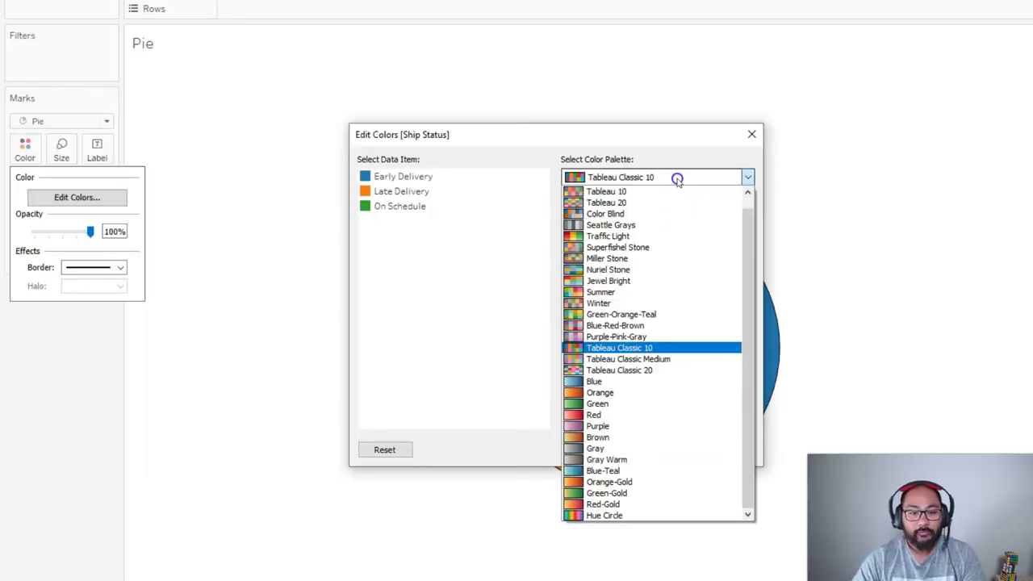
pyautogui.click(609, 382)
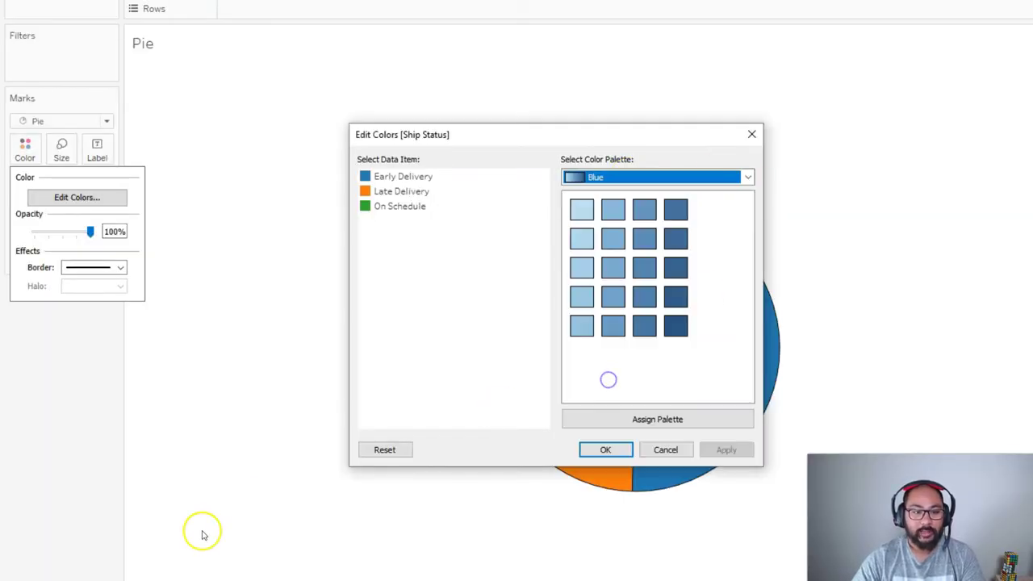
pyautogui.click(645, 421)
pyautogui.click(615, 450)
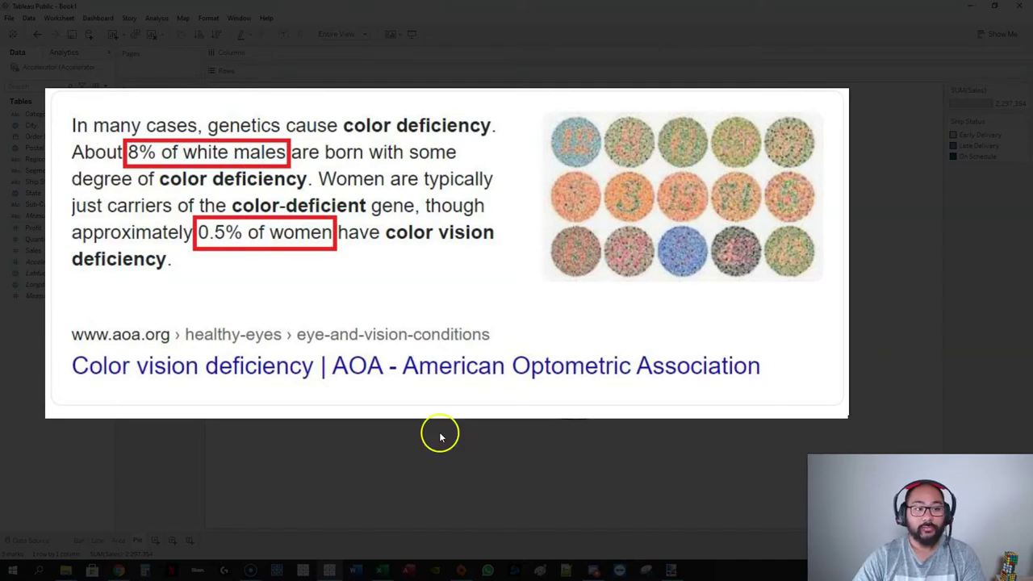
# Step: Assign the Color Blind palette to Ship Status, turning On Schedule gray
pyautogui.click(137, 176)
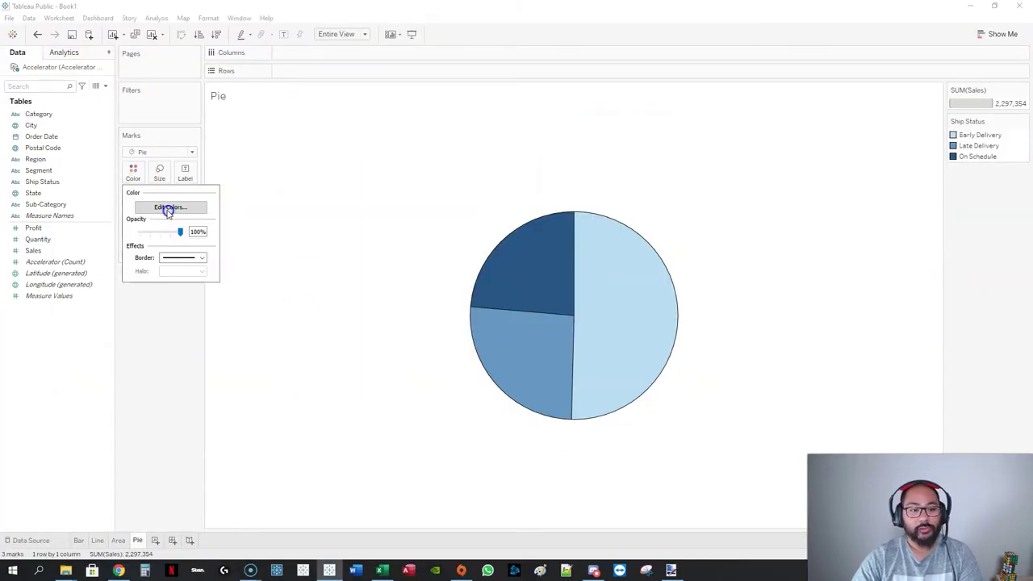
pyautogui.click(168, 208)
pyautogui.click(592, 194)
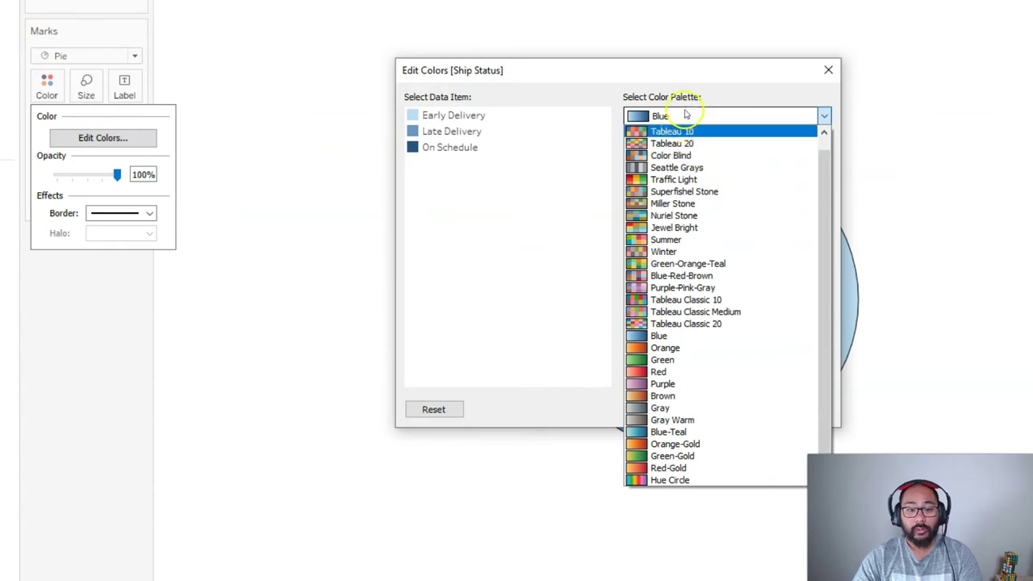
pyautogui.click(693, 156)
pyautogui.scroll(1, 693, 155)
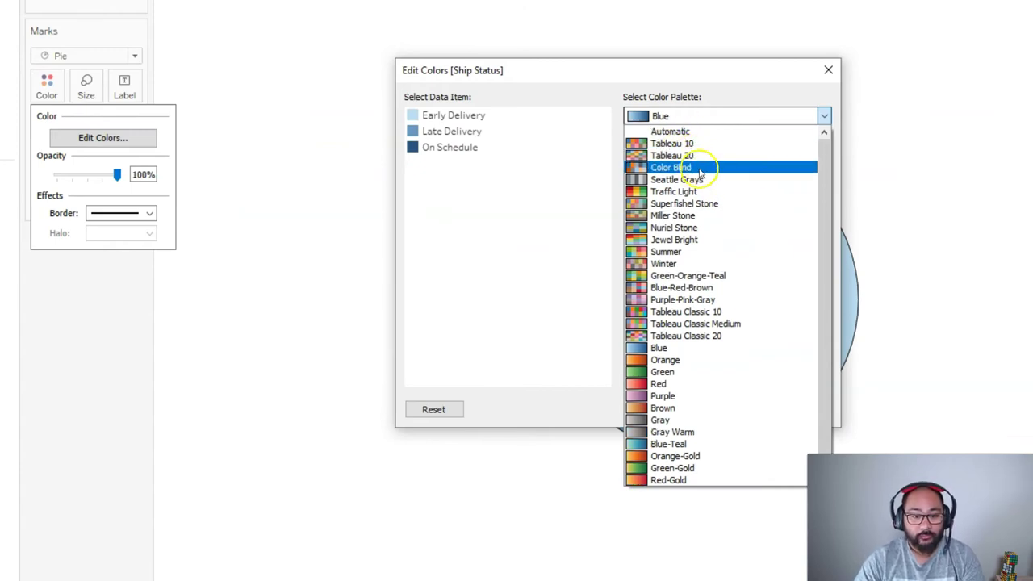
pyautogui.click(703, 167)
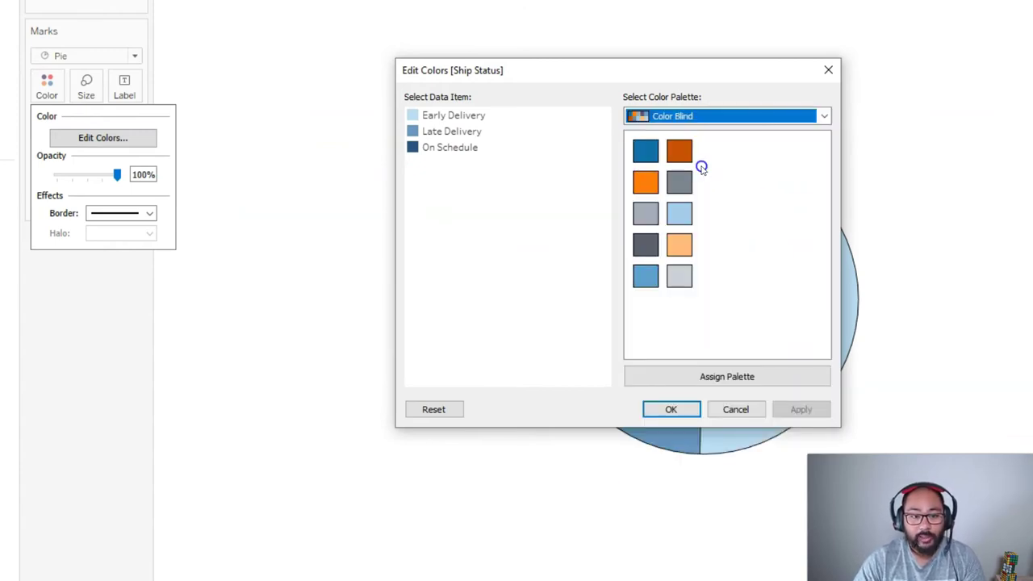
pyautogui.click(738, 377)
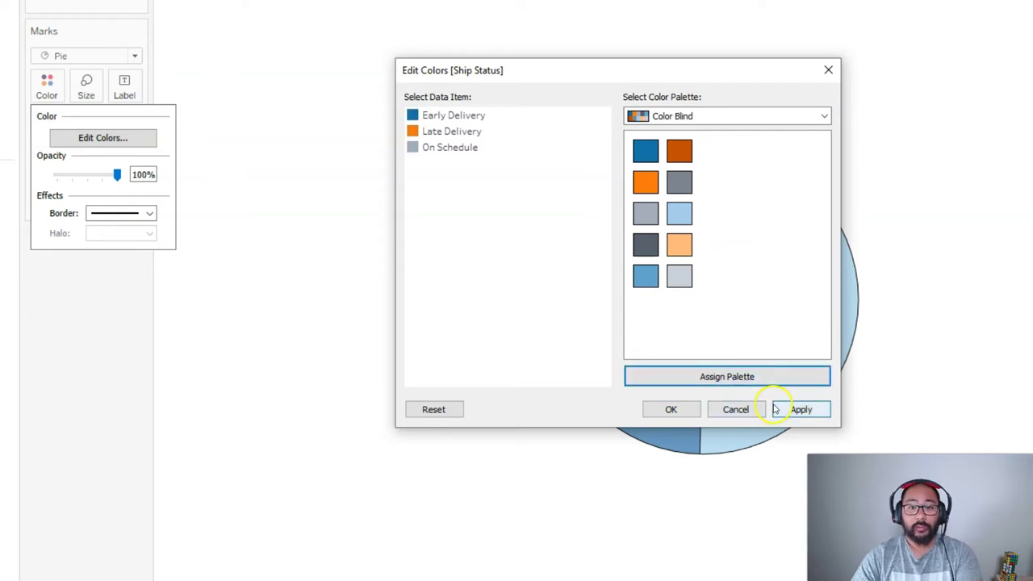
pyautogui.click(686, 409)
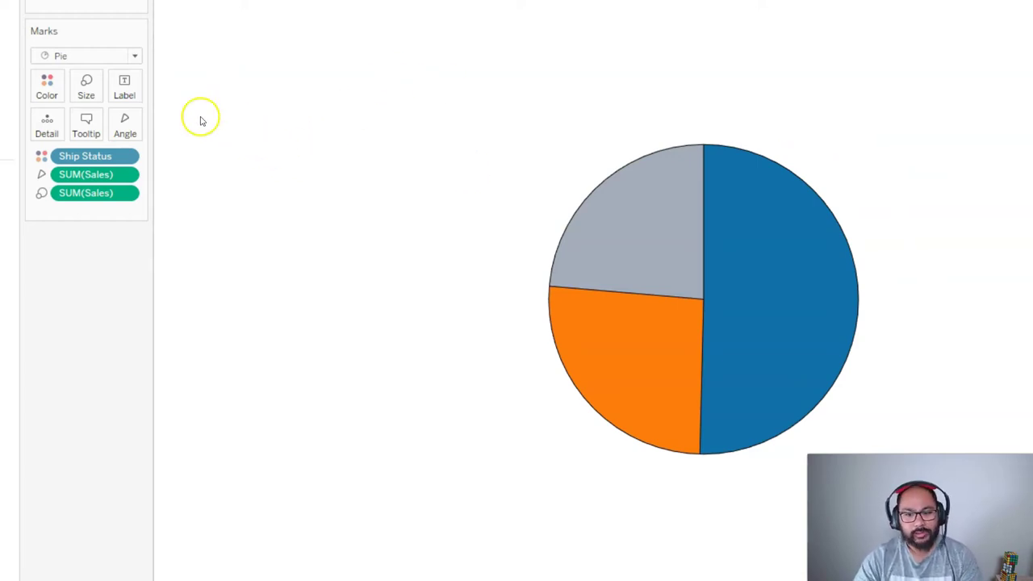
# Step: Set the slice border back to Automatic to remove the black outlines
pyautogui.click(51, 92)
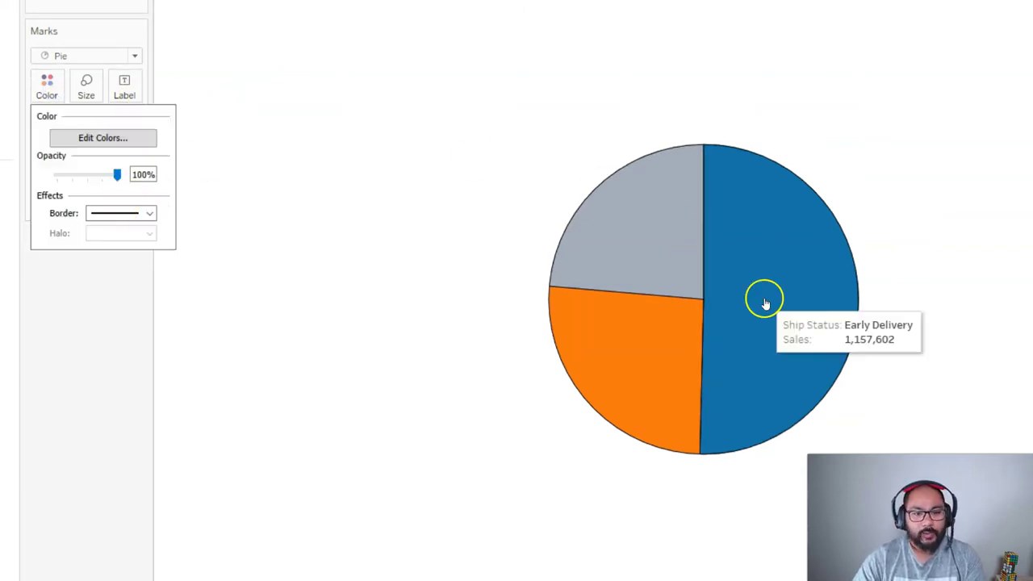
pyautogui.click(132, 213)
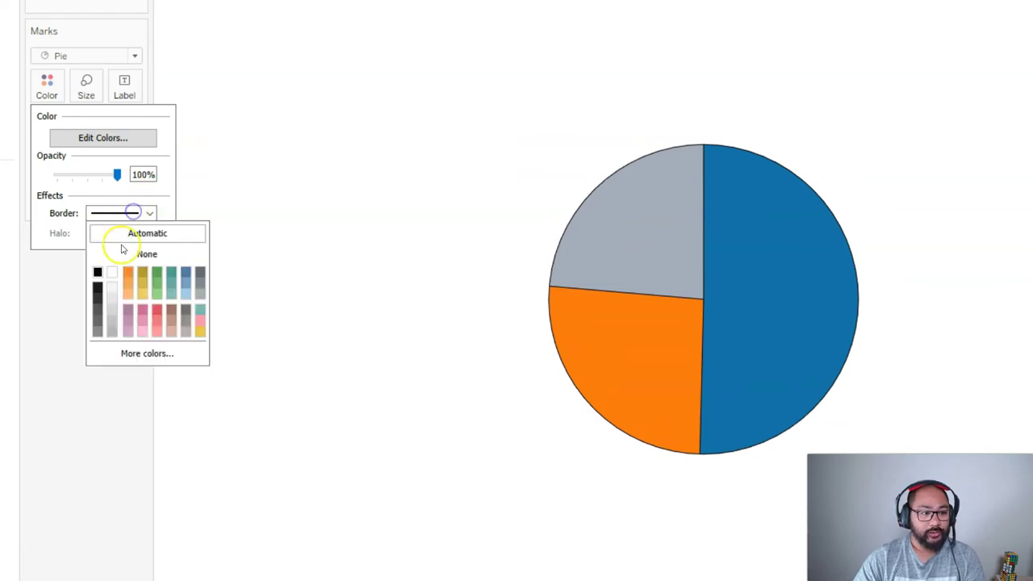
pyautogui.click(426, 178)
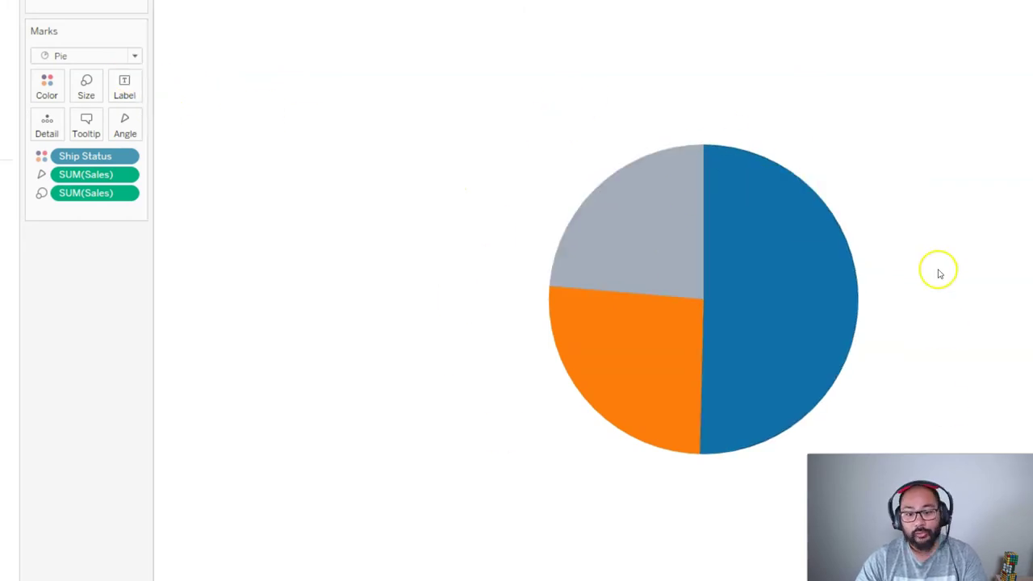
# Step: Increase the mark size so the pie is larger
pyautogui.click(86, 87)
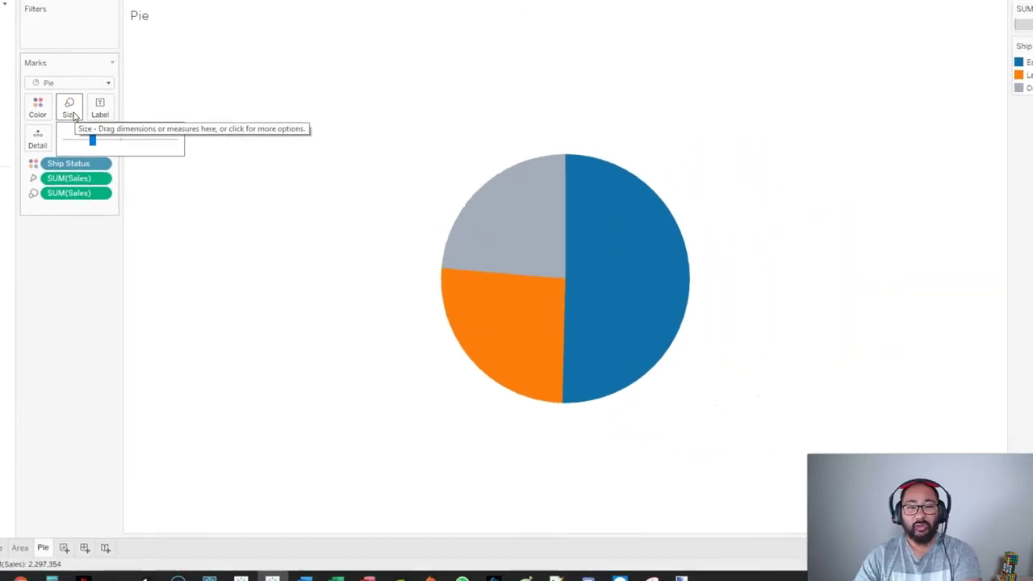
pyautogui.moveTo(70, 144); pyautogui.dragTo(90, 140)
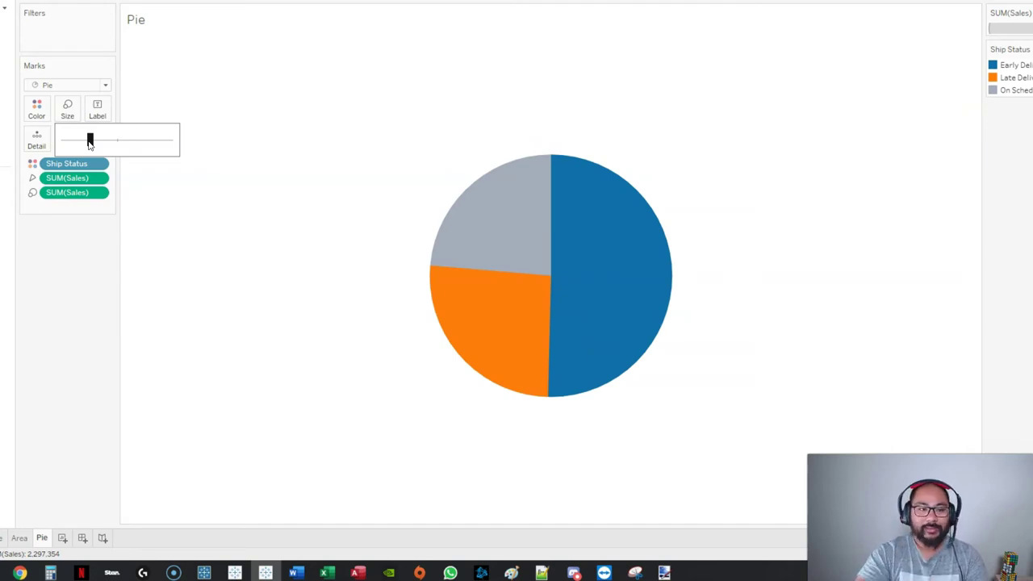
pyautogui.click(102, 235)
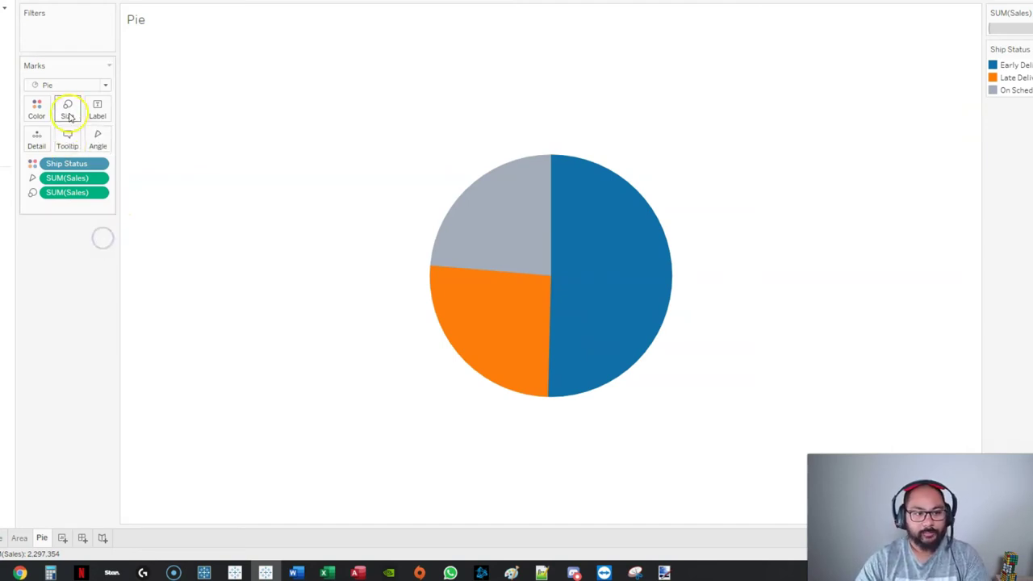
# Step: Put Ship Status and Sales on Label so slices read like 'Early Delivery 1,157,602'
pyautogui.click(97, 119)
pyautogui.click(99, 106)
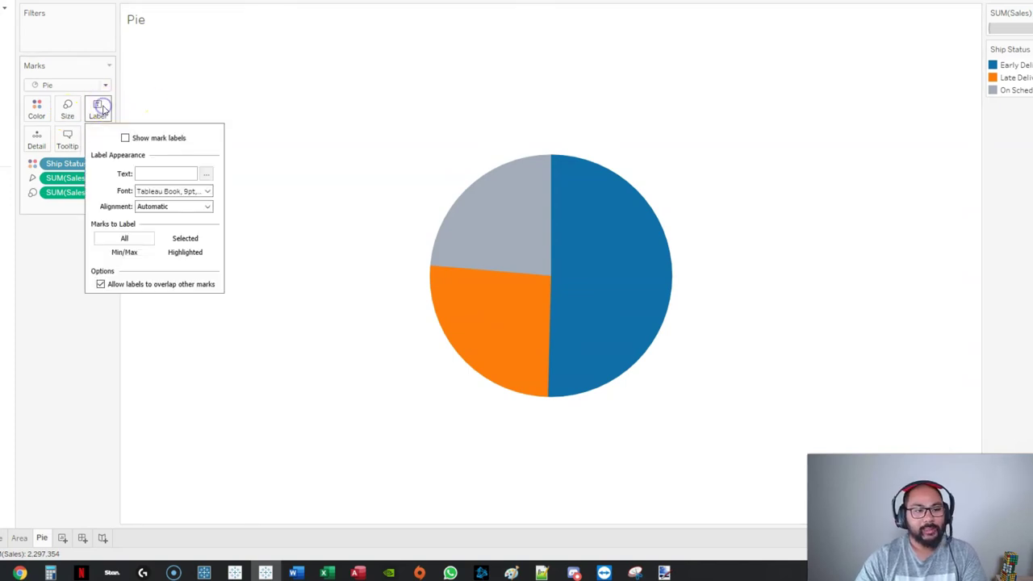
pyautogui.click(49, 283)
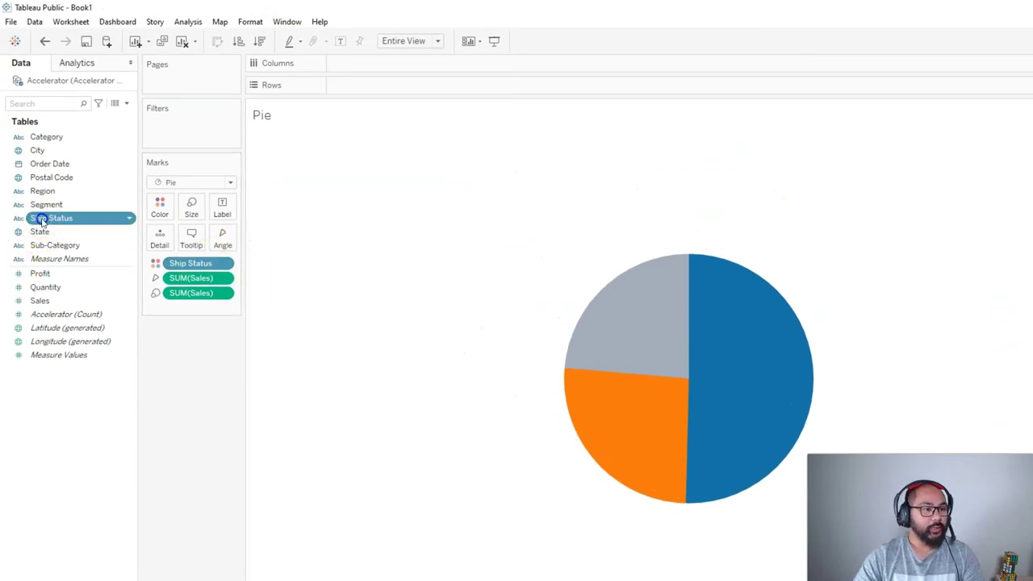
pyautogui.moveTo(55, 218); pyautogui.dragTo(223, 210)
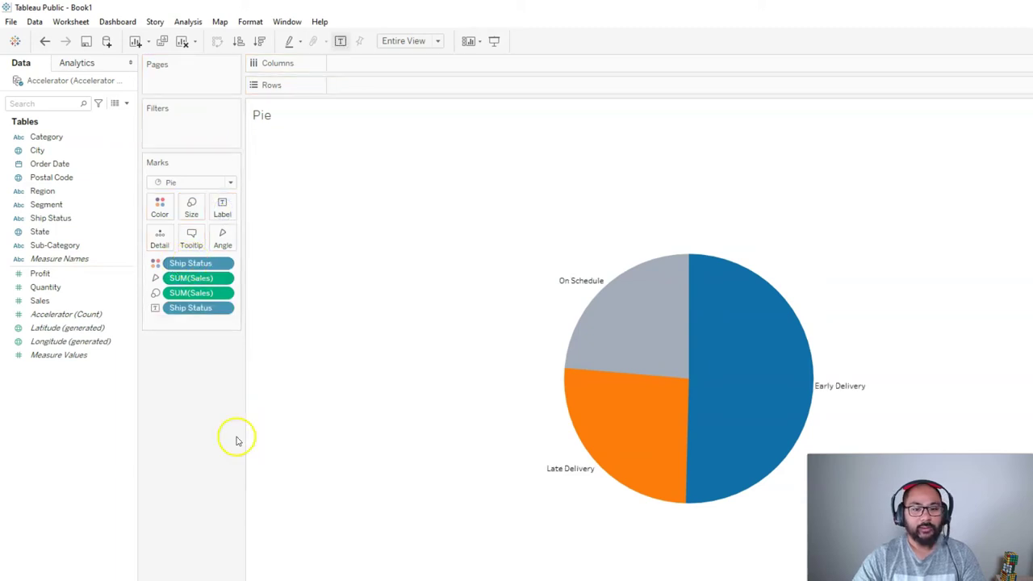
pyautogui.moveTo(658, 339)
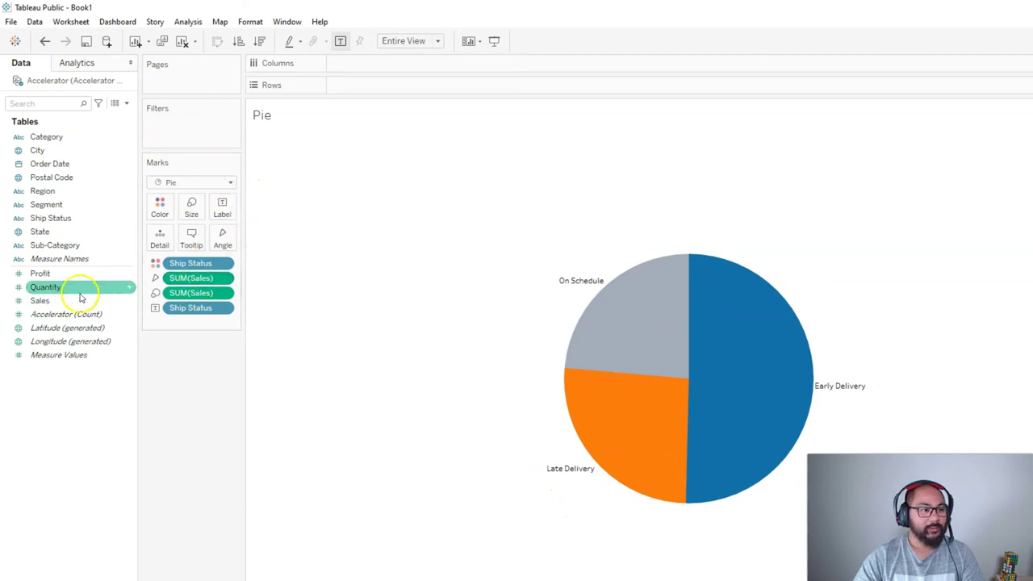
pyautogui.click(44, 300)
pyautogui.moveTo(50, 302); pyautogui.dragTo(225, 209)
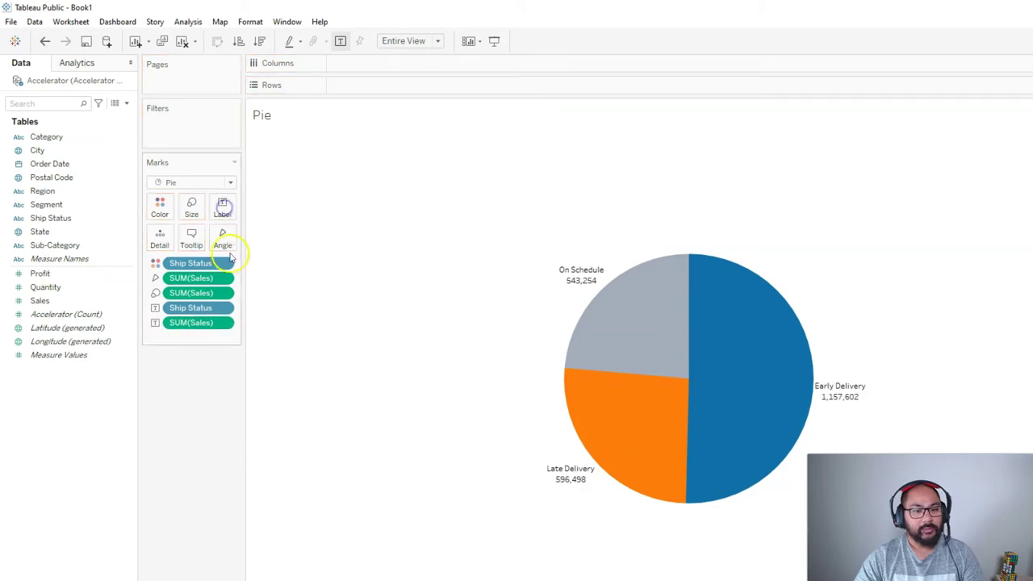
# Step: Show the sales label as Percent of Total and add the Sales value again, e.g. 50.39% and 1,157,602
pyautogui.rightClick(195, 324)
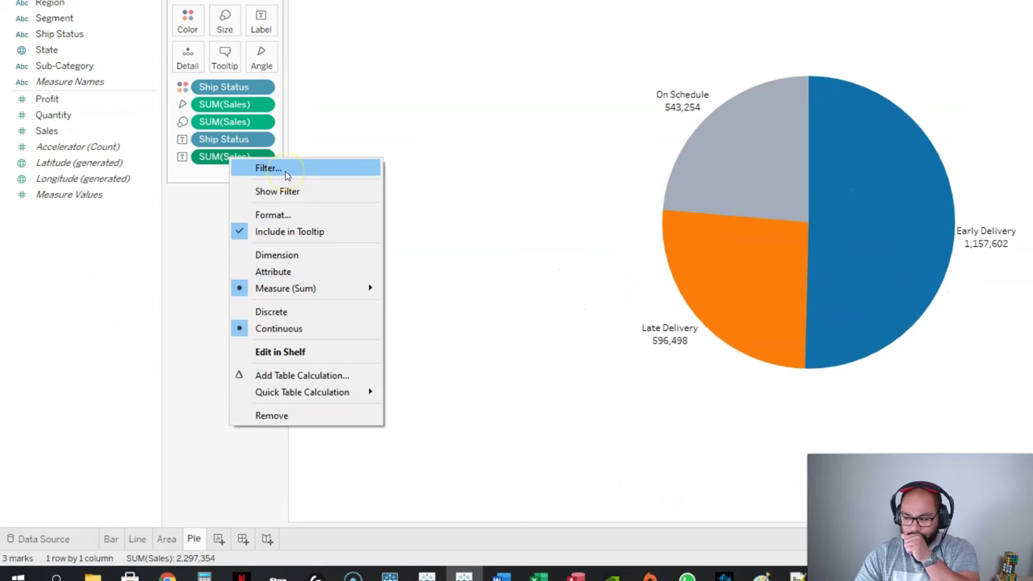
pyautogui.moveTo(283, 395)
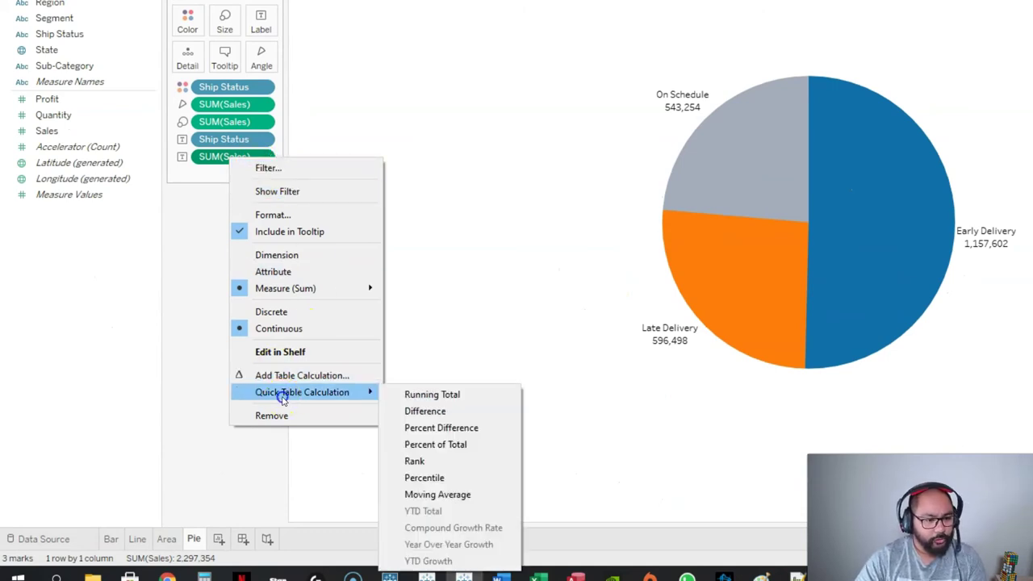
pyautogui.click(454, 448)
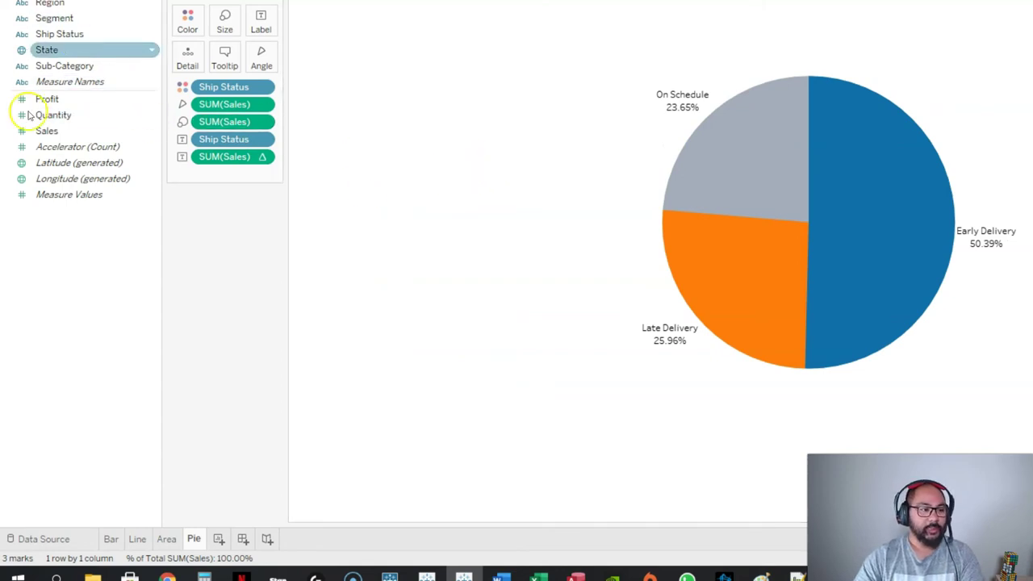
pyautogui.moveTo(46, 130); pyautogui.dragTo(263, 23)
pyautogui.moveTo(705, 138)
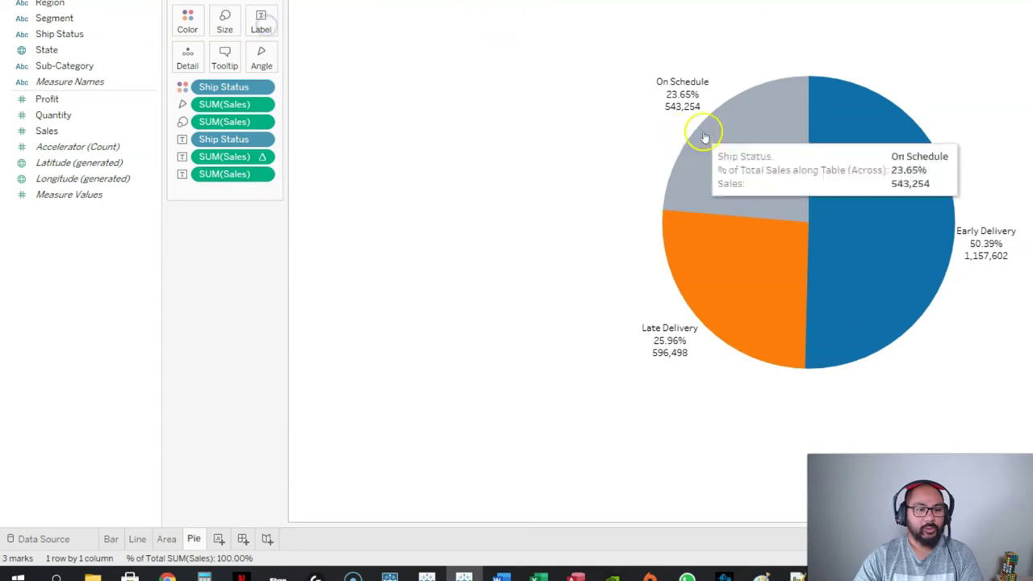
# Step: In the label text, move Ship Status to the top at size 12 and centre all lines
pyautogui.click(261, 31)
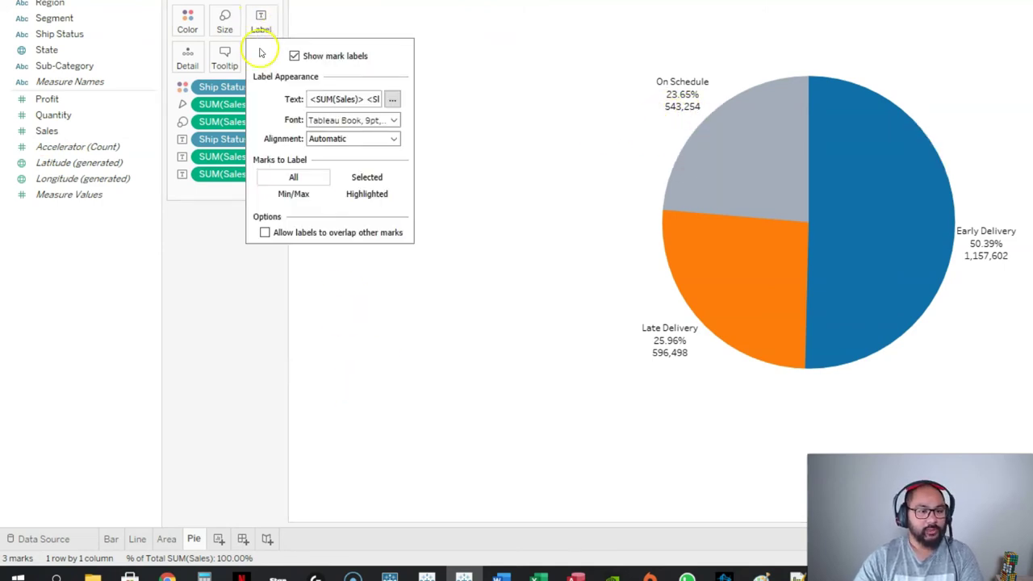
pyautogui.click(391, 100)
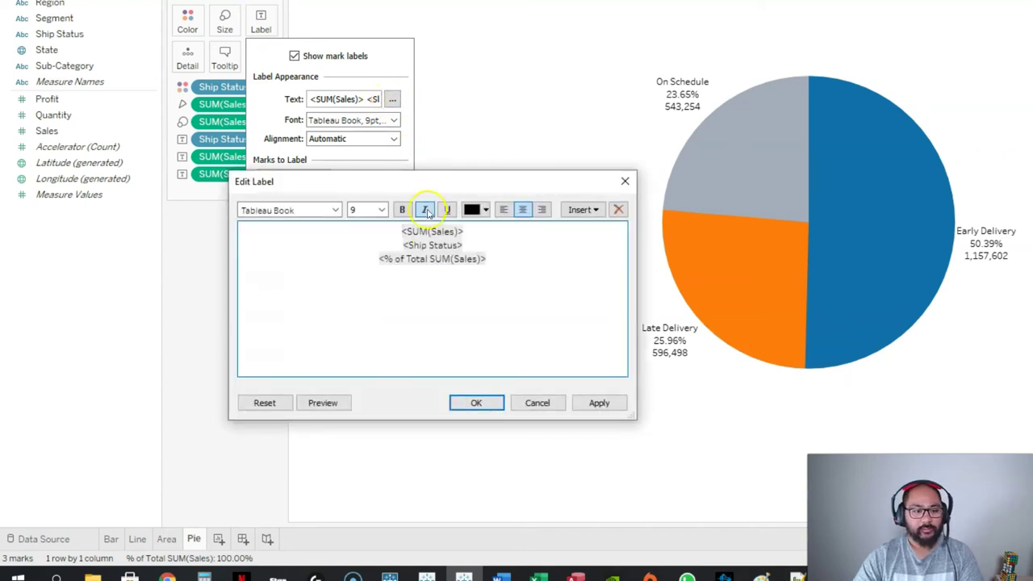
pyautogui.moveTo(495, 247); pyautogui.dragTo(396, 233)
pyautogui.press('Return')
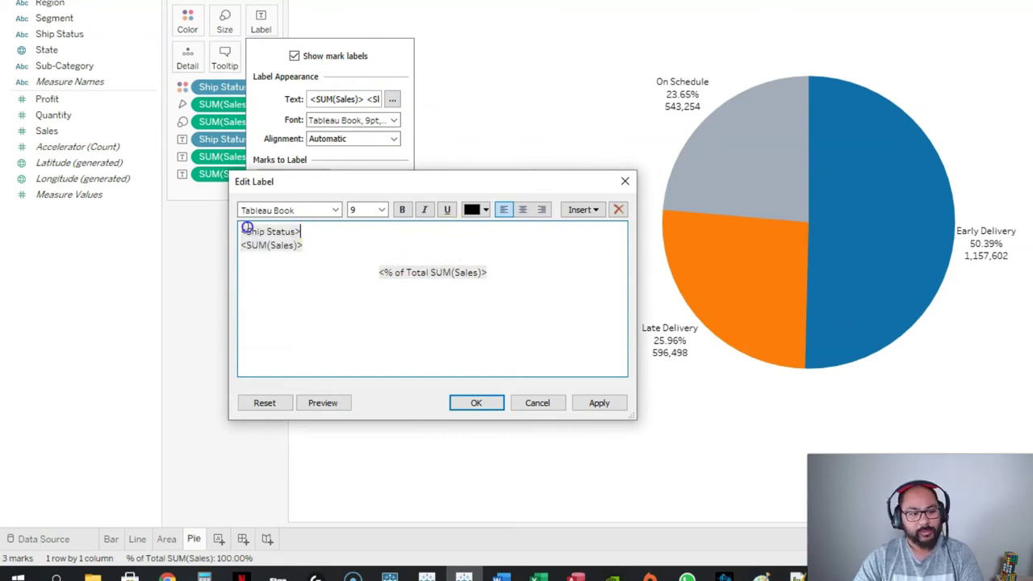
pyautogui.moveTo(242, 231); pyautogui.dragTo(371, 222)
pyautogui.click(380, 210)
pyautogui.click(367, 256)
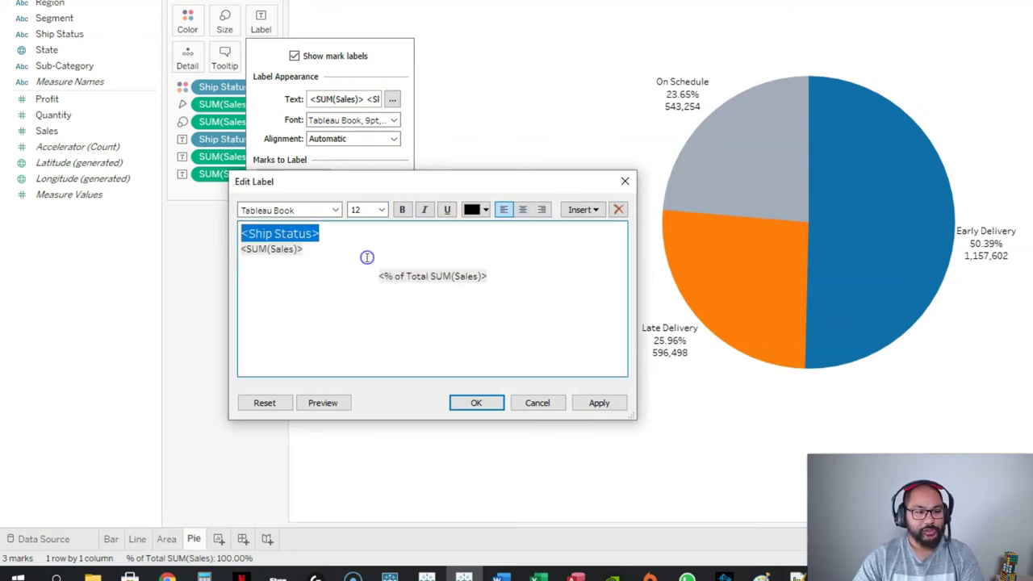
pyautogui.hotkey('ctrl', 'a')
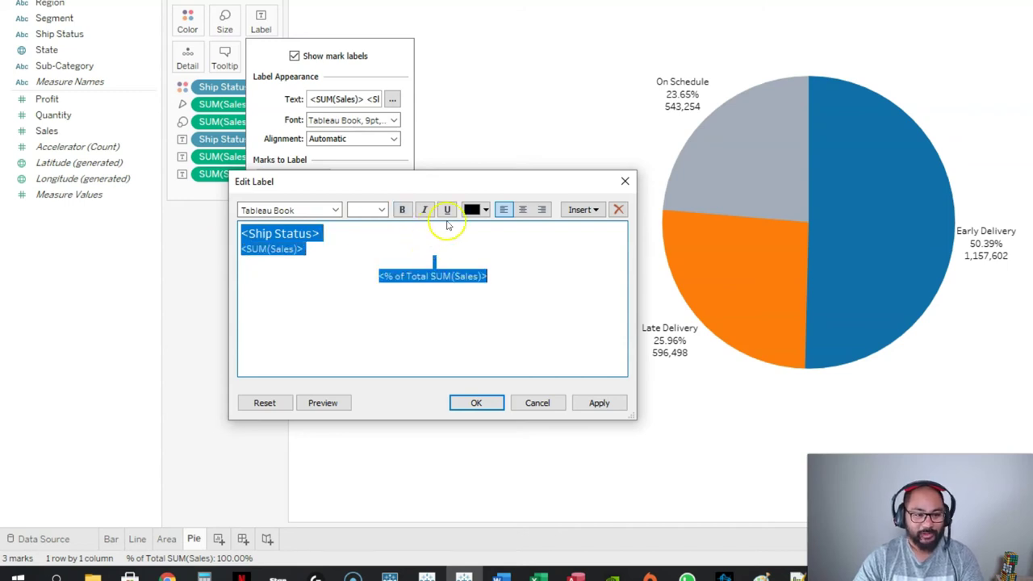
pyautogui.click(523, 210)
pyautogui.click(478, 266)
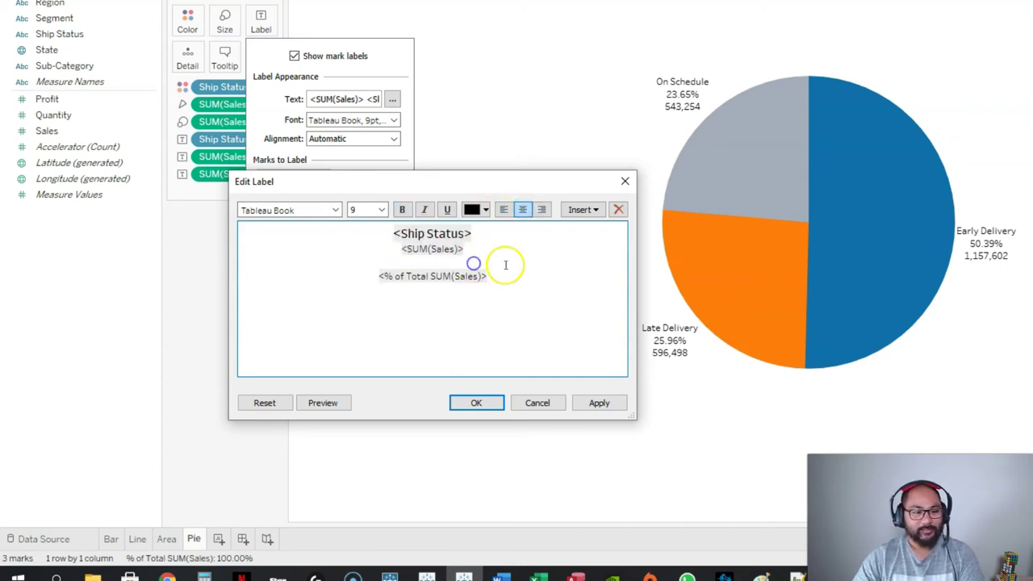
# Step: Wrap the percentage in parentheses, colour it red, and apply the label changes
pyautogui.click(367, 261)
pyautogui.write('(')
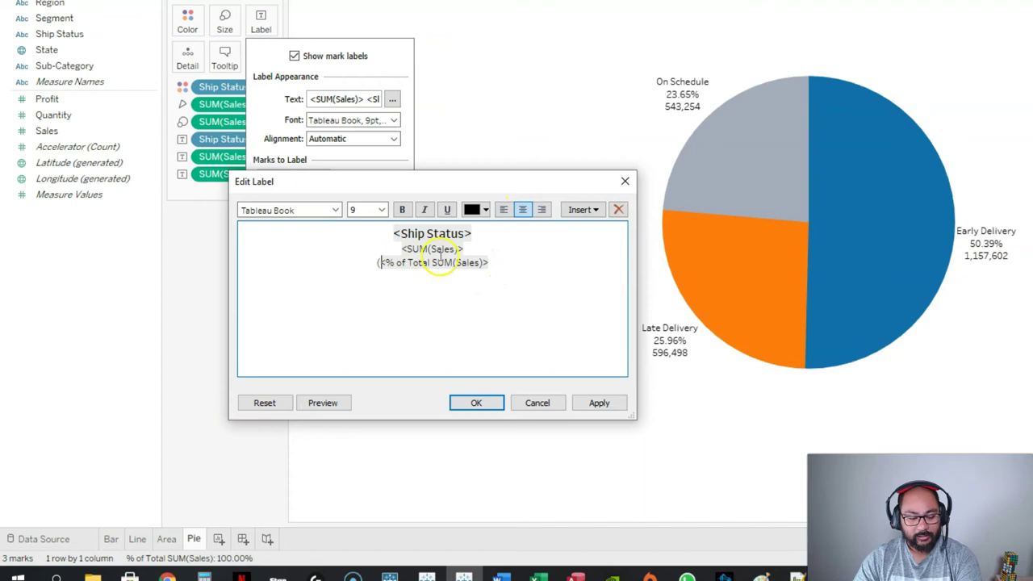
pyautogui.click(519, 267)
pyautogui.moveTo(520, 267); pyautogui.dragTo(348, 258)
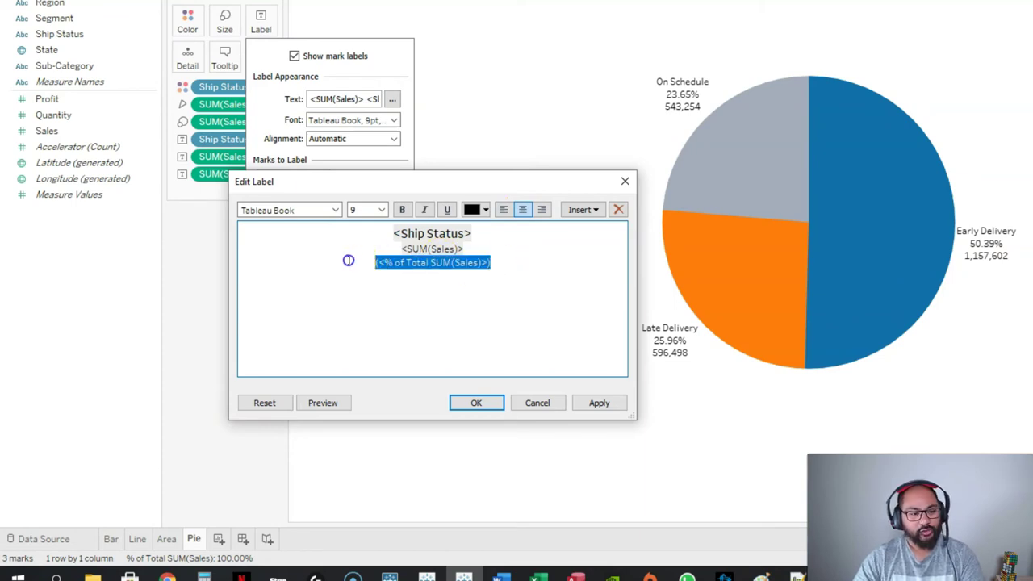
pyautogui.click(484, 210)
pyautogui.click(527, 258)
pyautogui.click(509, 259)
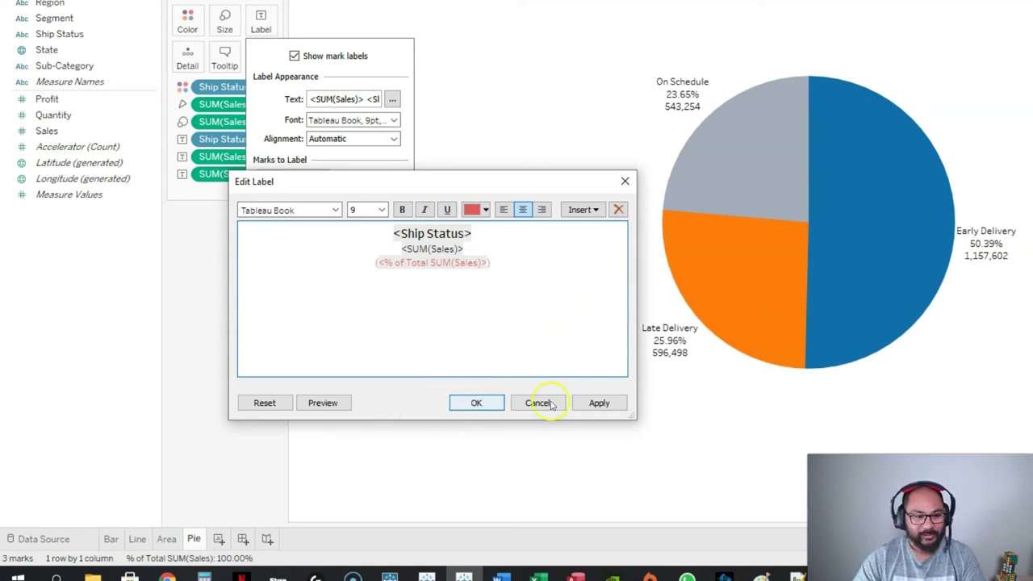
pyautogui.click(597, 403)
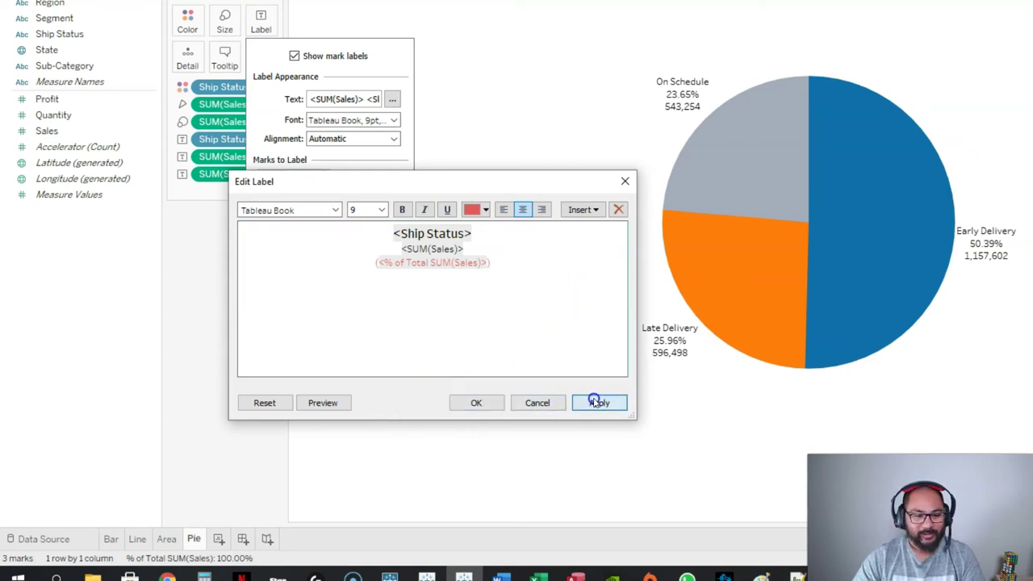
pyautogui.click(491, 407)
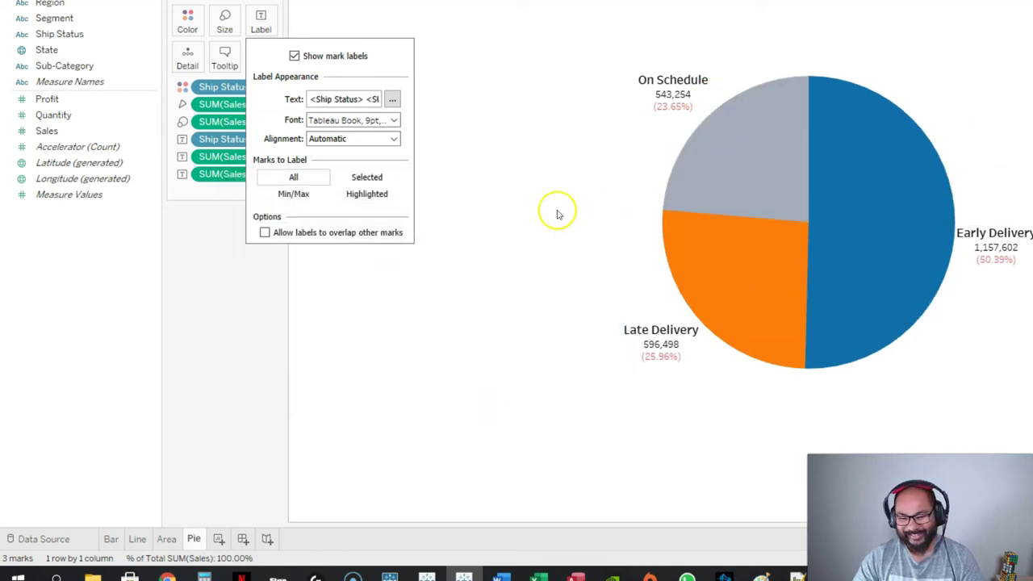
# Step: Try enlarging the pie label font to size 14 in the Label card
pyautogui.click(521, 182)
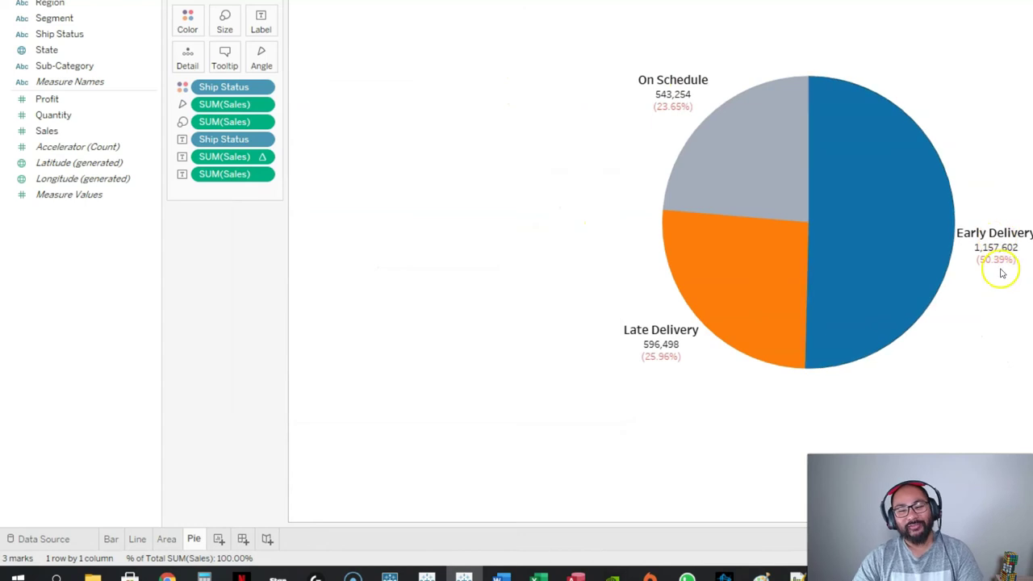
pyautogui.click(266, 27)
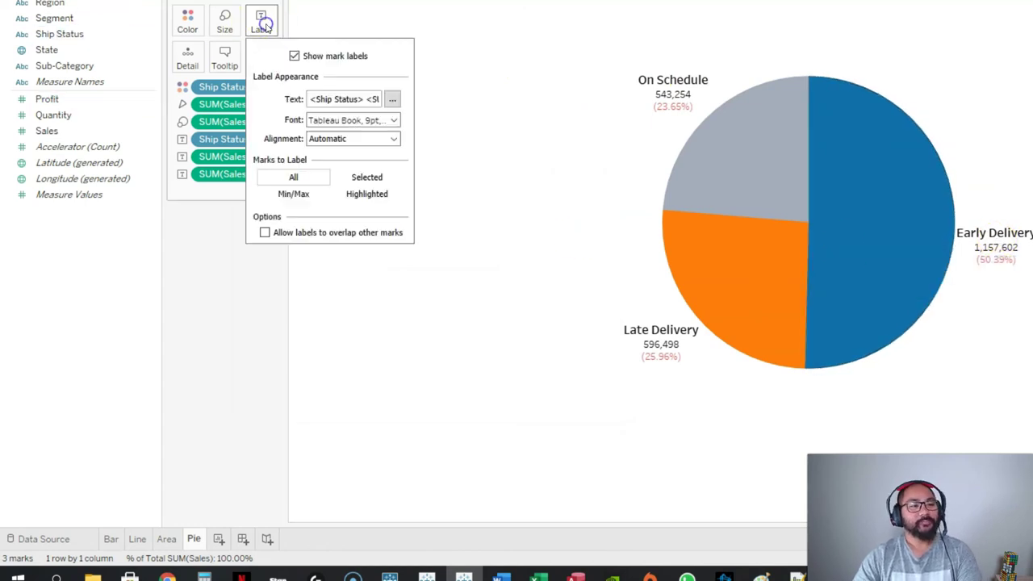
pyautogui.click(395, 120)
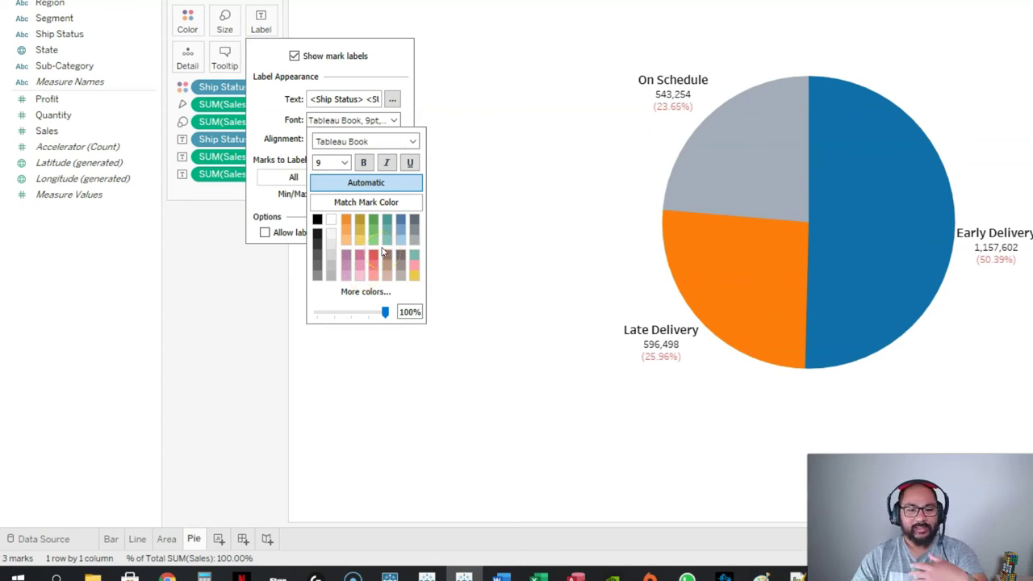
pyautogui.click(346, 163)
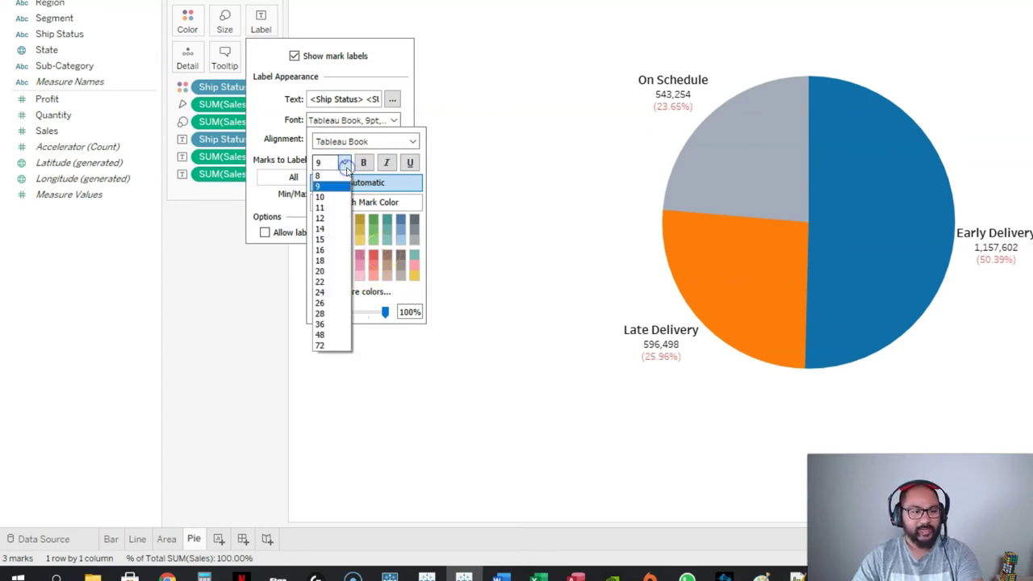
pyautogui.click(345, 165)
pyautogui.moveTo(682, 92)
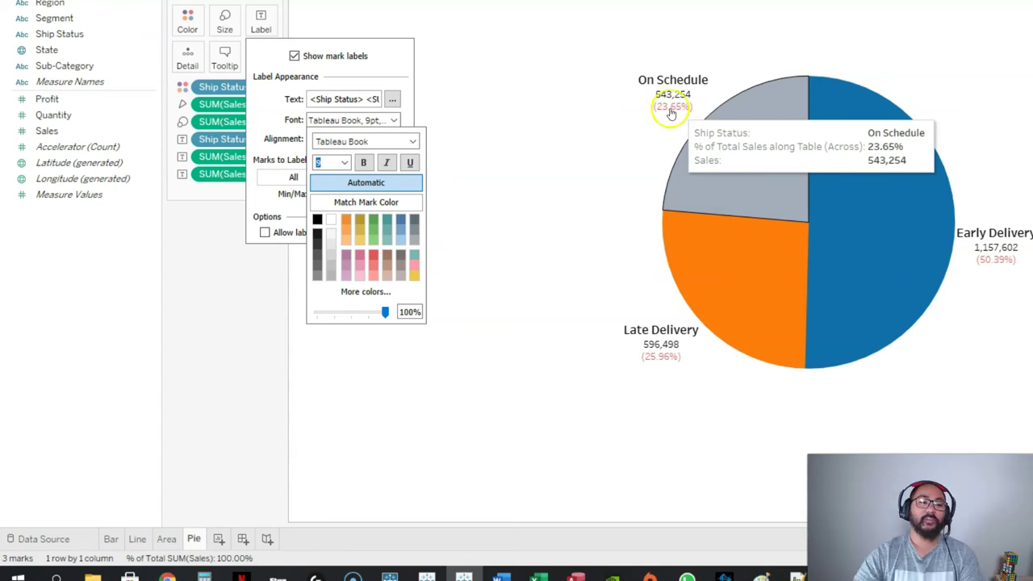
pyautogui.click(344, 162)
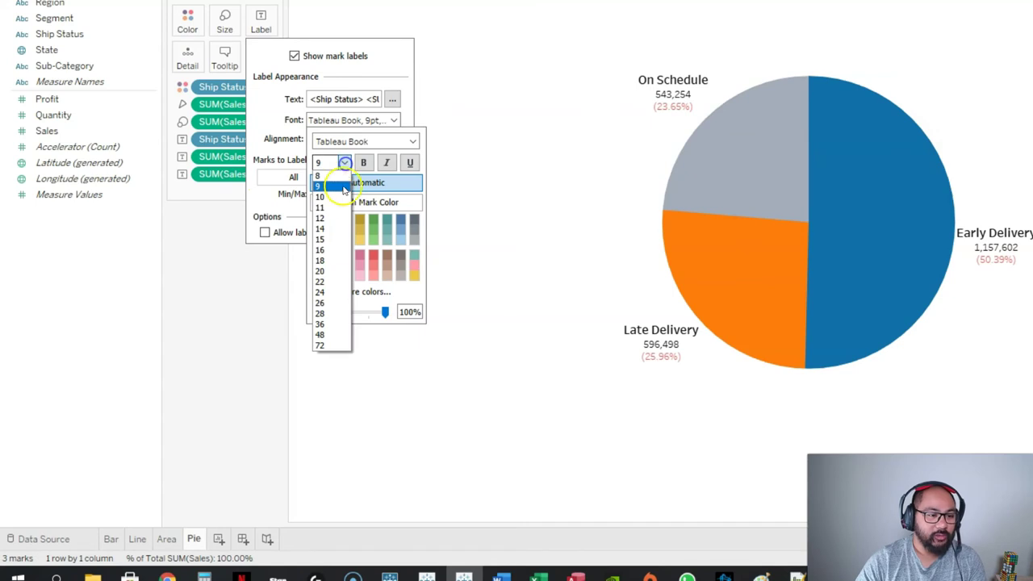
pyautogui.click(332, 229)
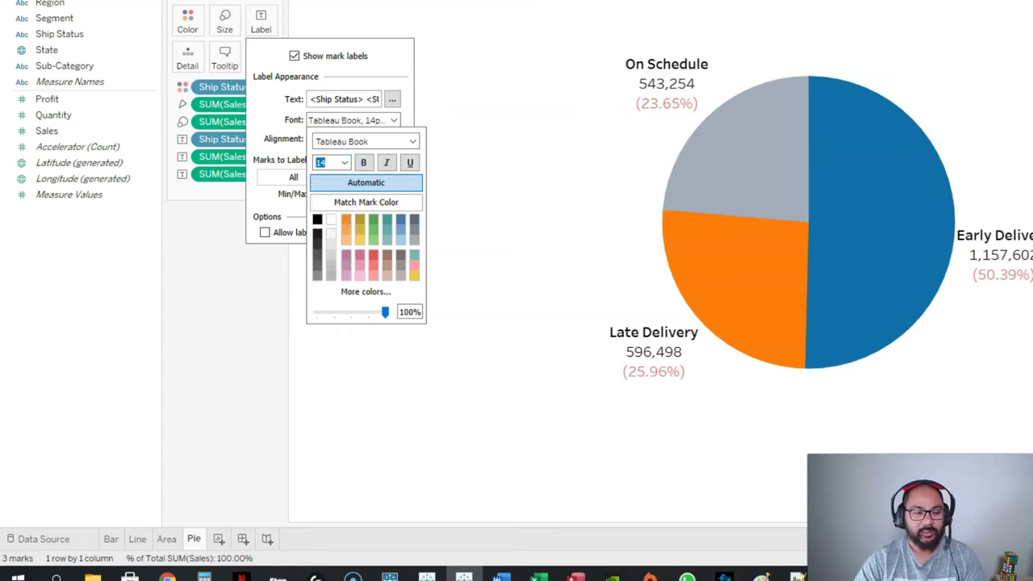
pyautogui.click(280, 103)
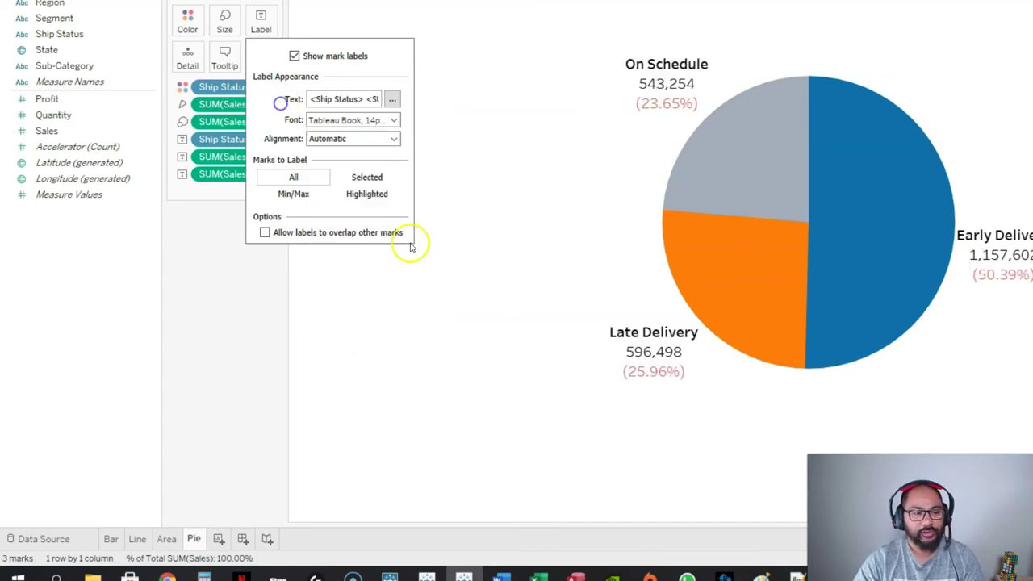
pyautogui.click(409, 246)
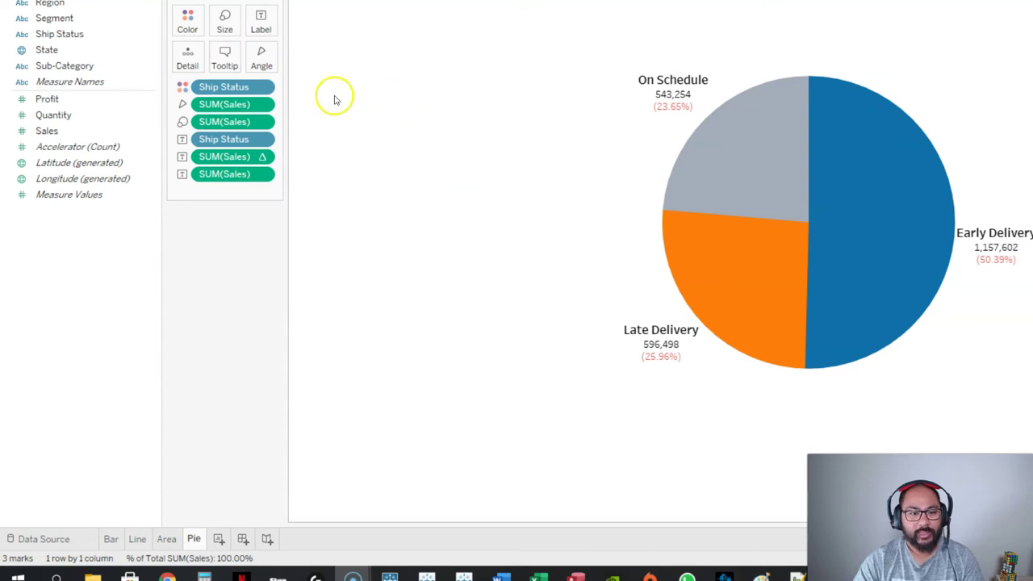
# Step: Review label font and alignment, keep labels at original size, and start new worksheet Sheet 5
pyautogui.click(260, 22)
pyautogui.click(390, 120)
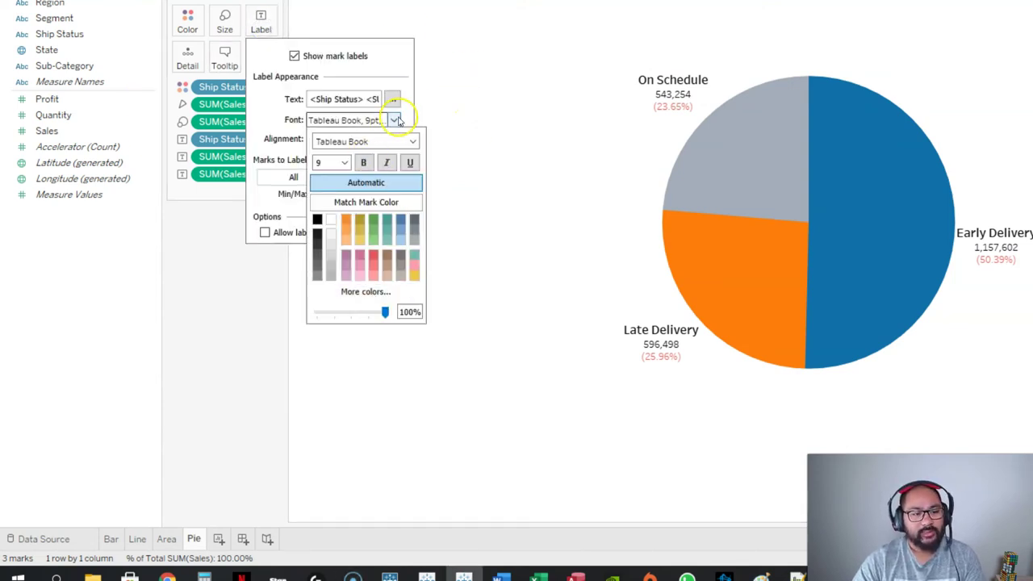
pyautogui.click(395, 119)
pyautogui.click(394, 139)
pyautogui.click(393, 139)
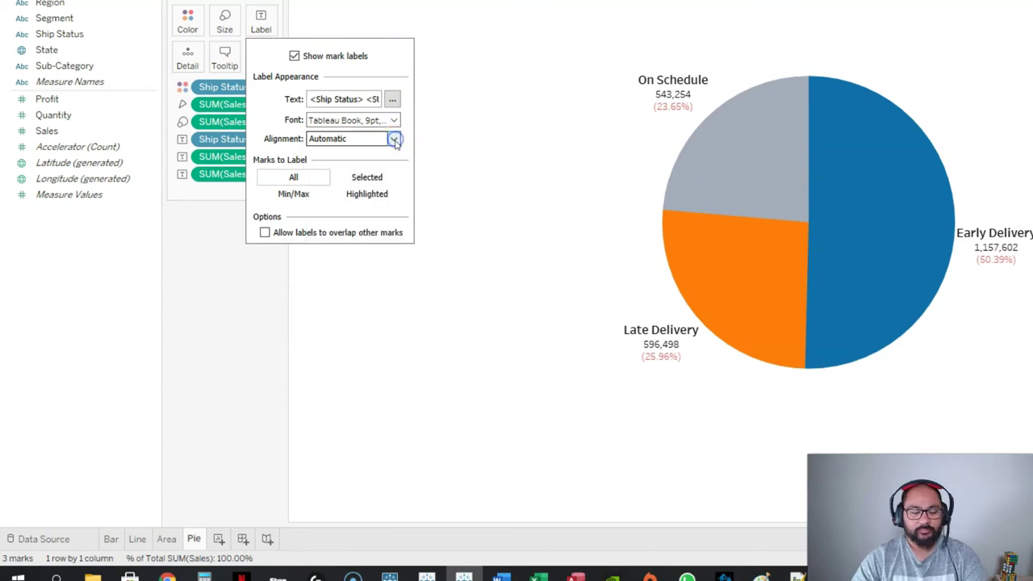
pyautogui.click(339, 216)
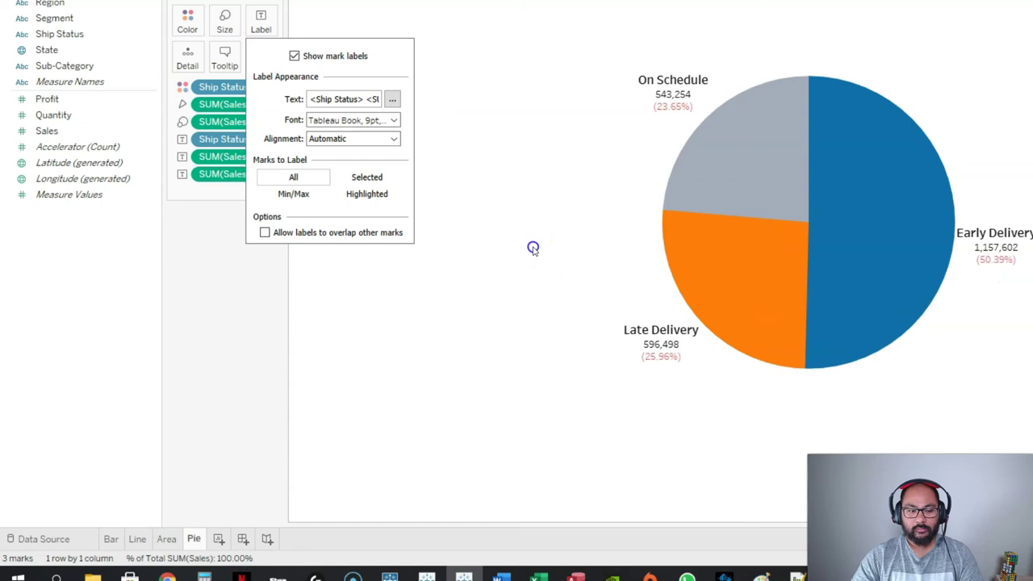
pyautogui.click(533, 248)
pyautogui.click(215, 538)
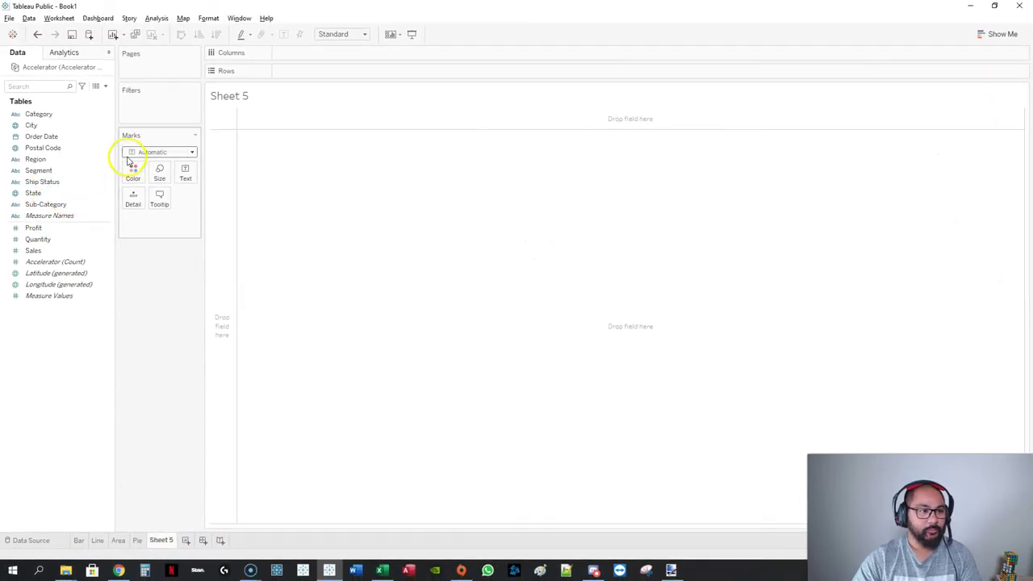
# Step: Make a Show Me pie of Sales by State, fitted to Entire View
pyautogui.click(36, 250)
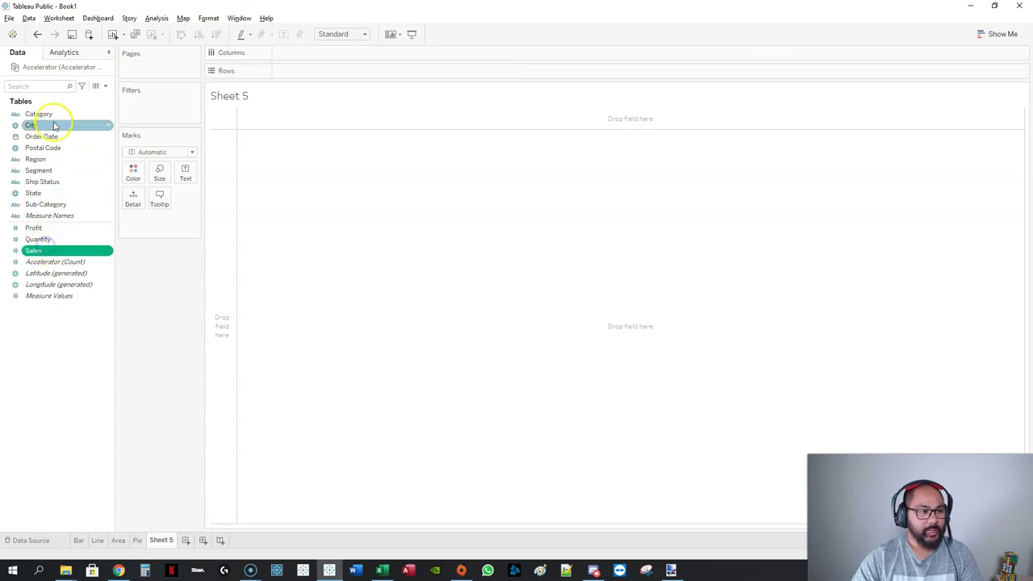
pyautogui.keyDown('ctrl'); pyautogui.click(50, 196); pyautogui.keyUp('ctrl')
pyautogui.click(998, 34)
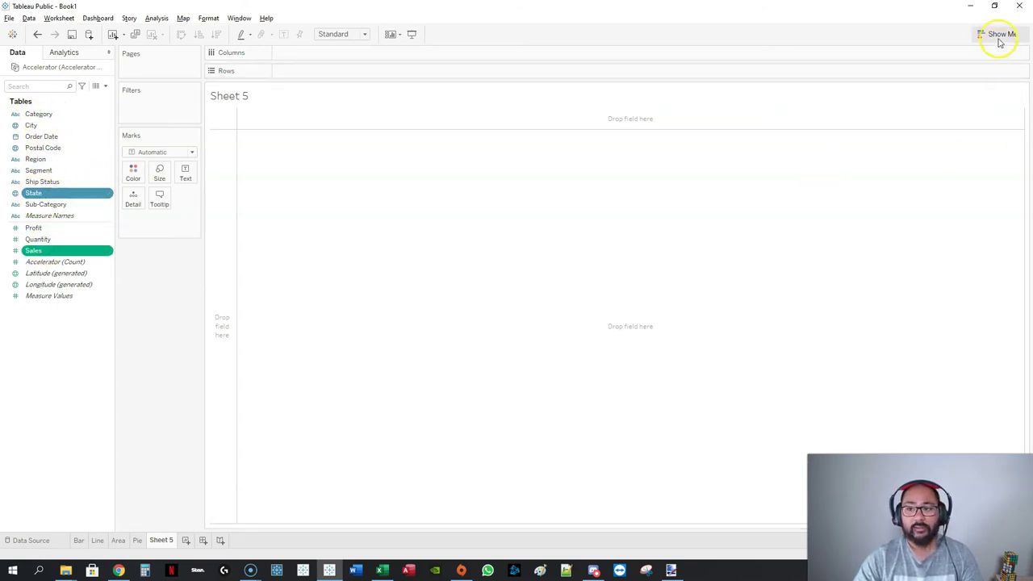
pyautogui.click(1006, 88)
pyautogui.click(992, 34)
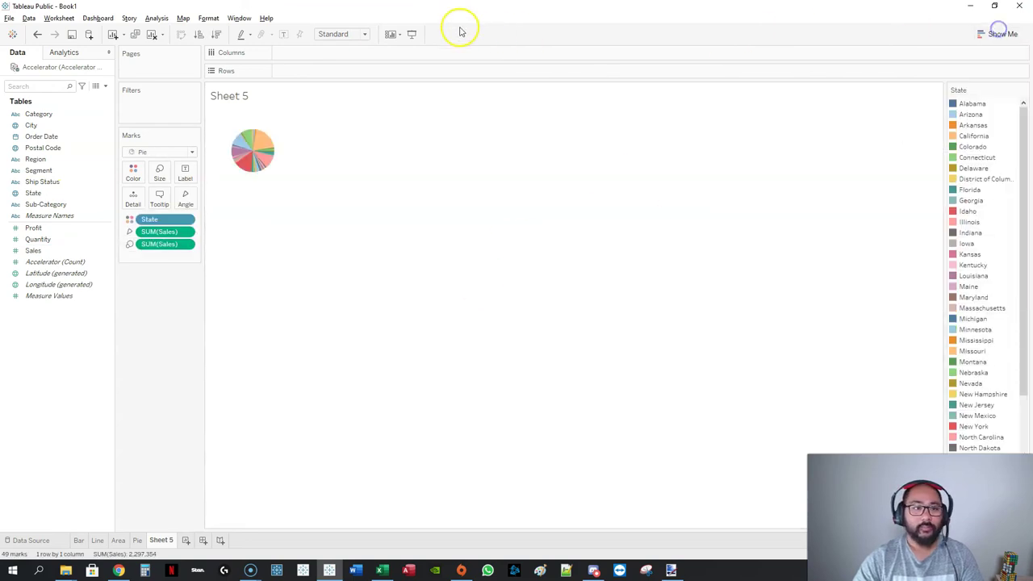
pyautogui.click(343, 34)
pyautogui.click(338, 73)
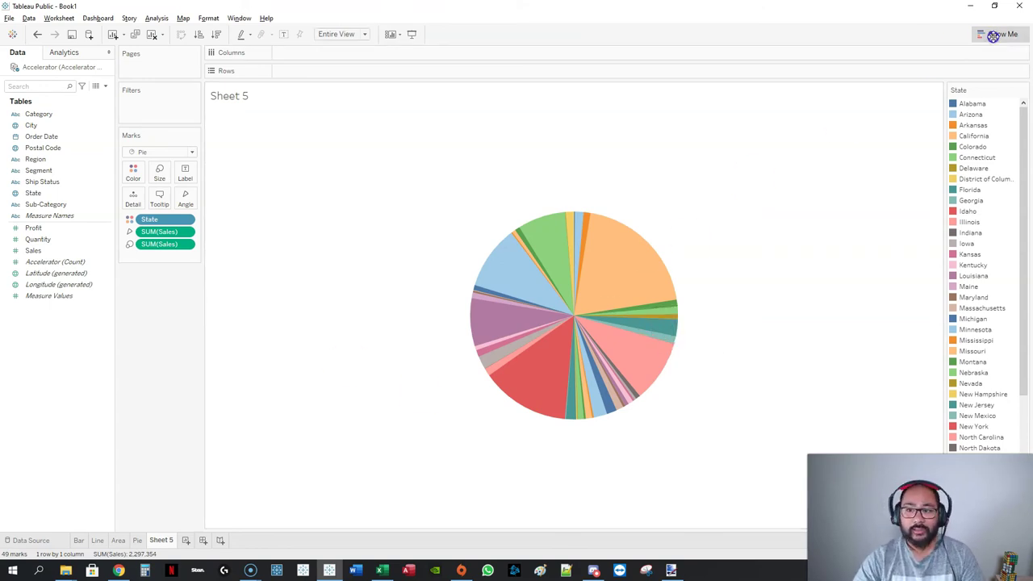
pyautogui.click(997, 34)
# Step: Try a Region-coloured State treemap, packed bubbles, region bars and per-state pies, then undo twice
pyautogui.click(942, 139)
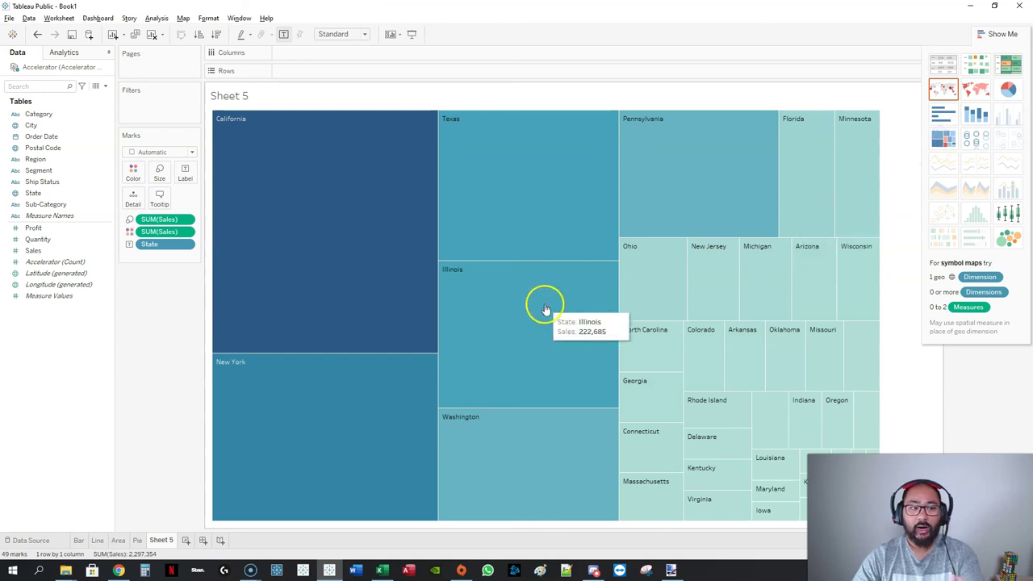
pyautogui.moveTo(34, 159); pyautogui.dragTo(134, 173)
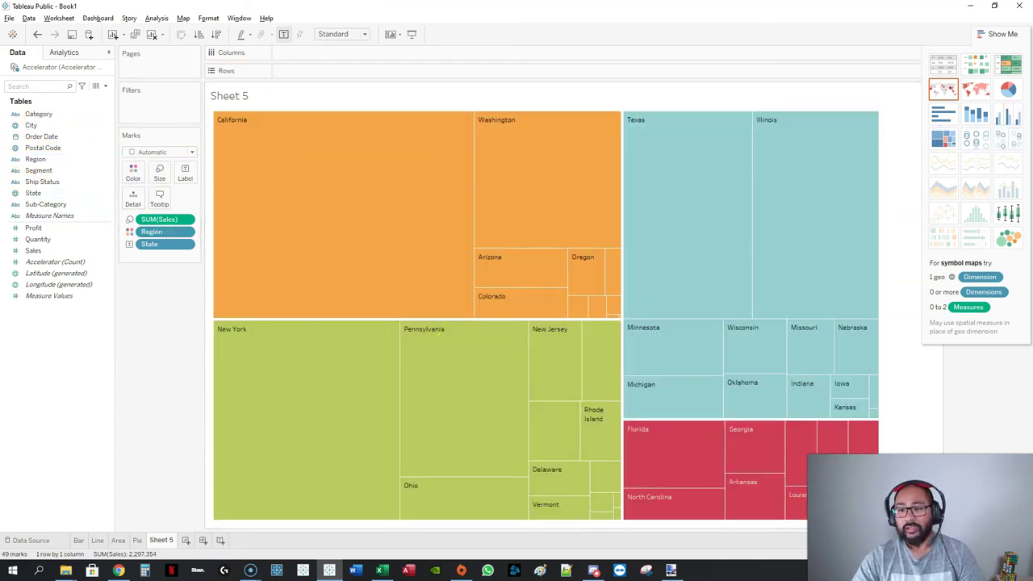
pyautogui.click(1008, 237)
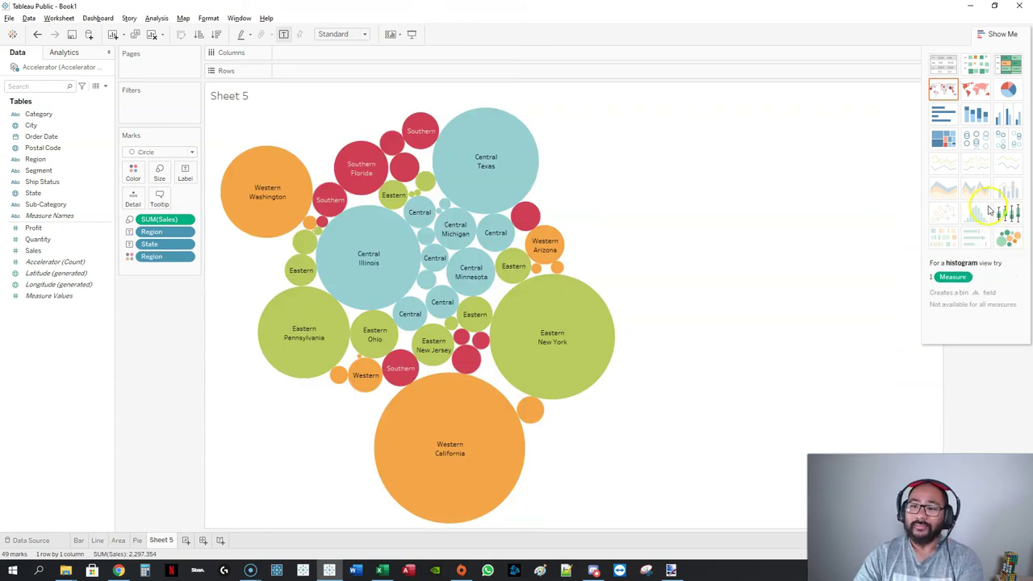
pyautogui.click(942, 113)
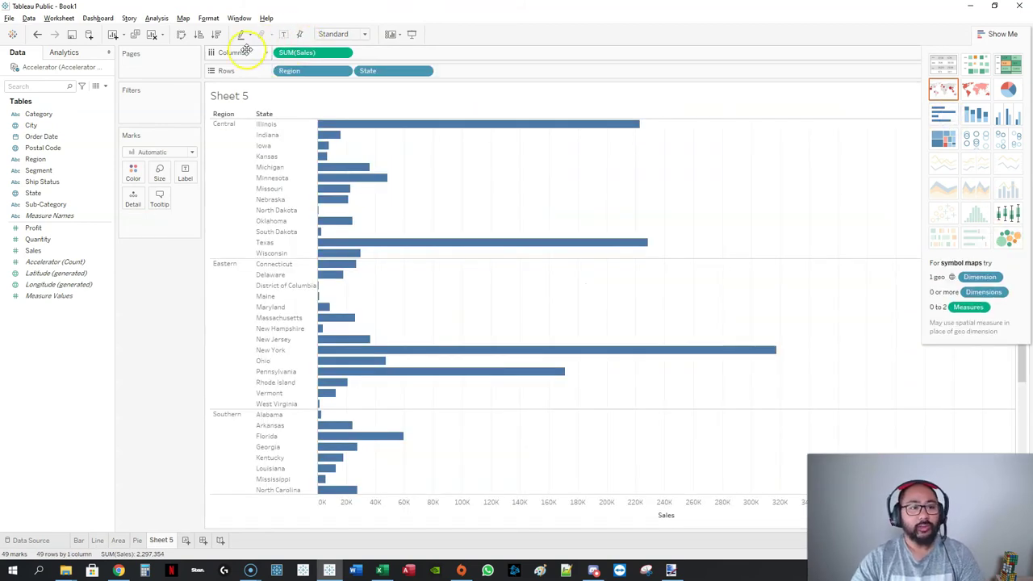
pyautogui.moveTo(309, 75); pyautogui.dragTo(134, 171)
pyautogui.moveTo(339, 70); pyautogui.dragTo(274, 71)
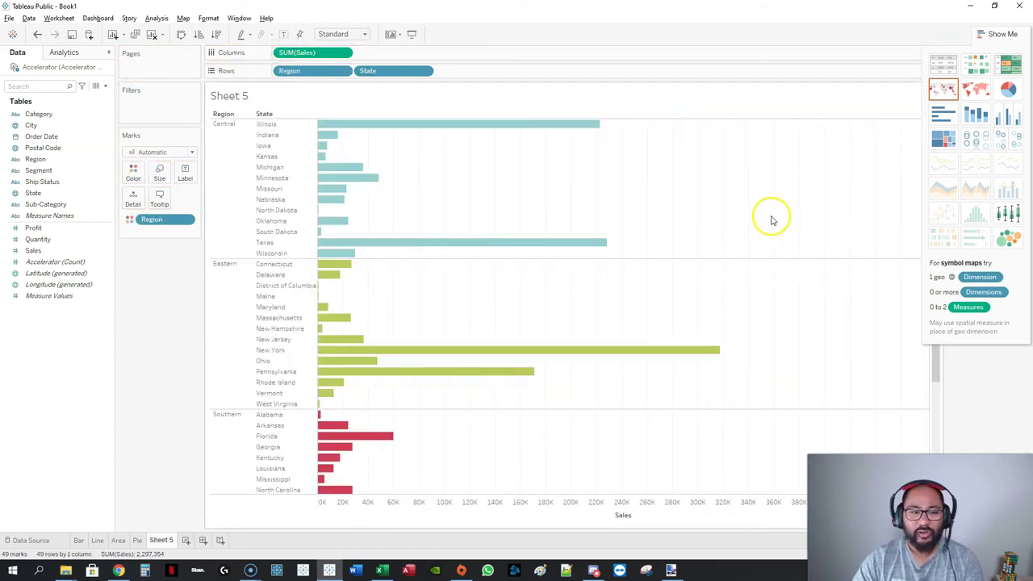
pyautogui.click(1008, 91)
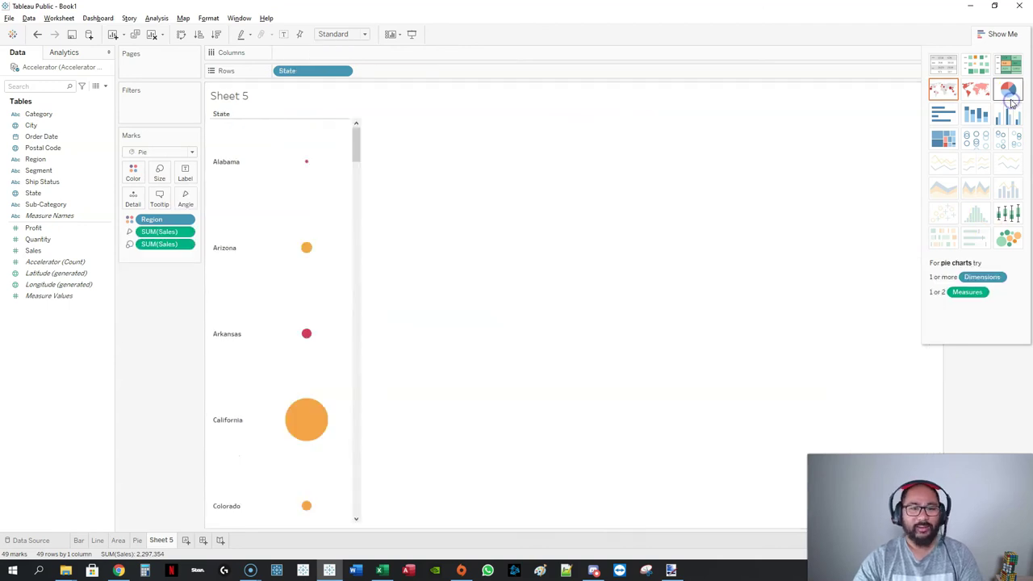
pyautogui.hotkey('ctrl', 'z')
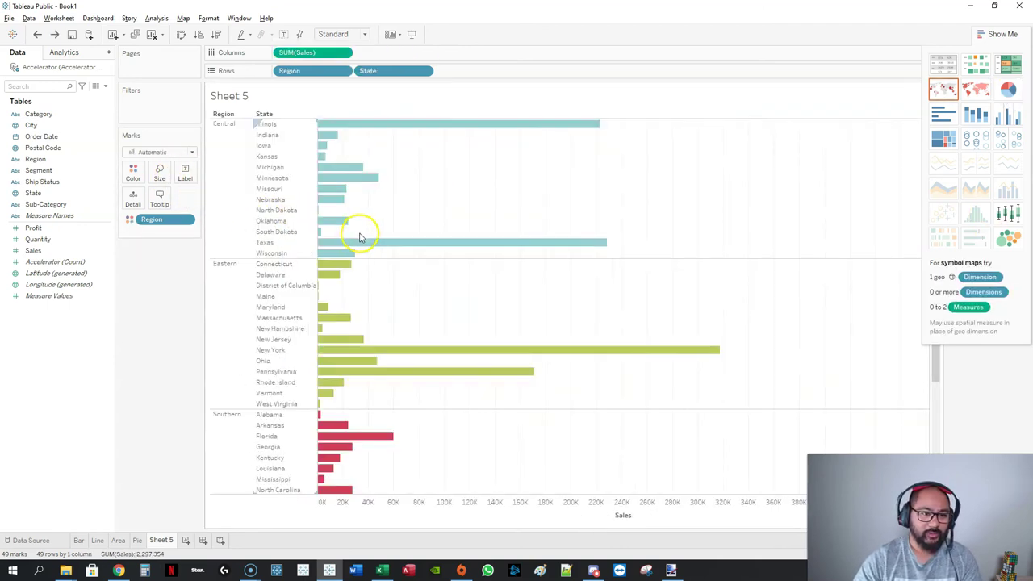
pyautogui.hotkey('ctrl', 'z')
pyautogui.hotkey('ctrl', 'z')
pyautogui.hotkey('ctrl', 'z')
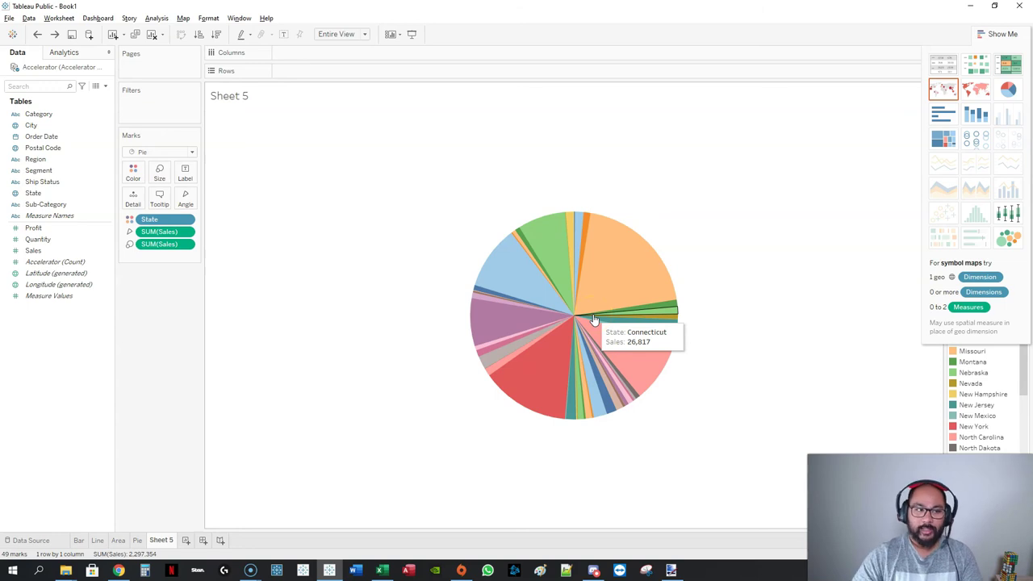
# Step: Delete the scratch Sheet 5 and return to the Pie sheet
pyautogui.rightClick(154, 540)
pyautogui.click(214, 427)
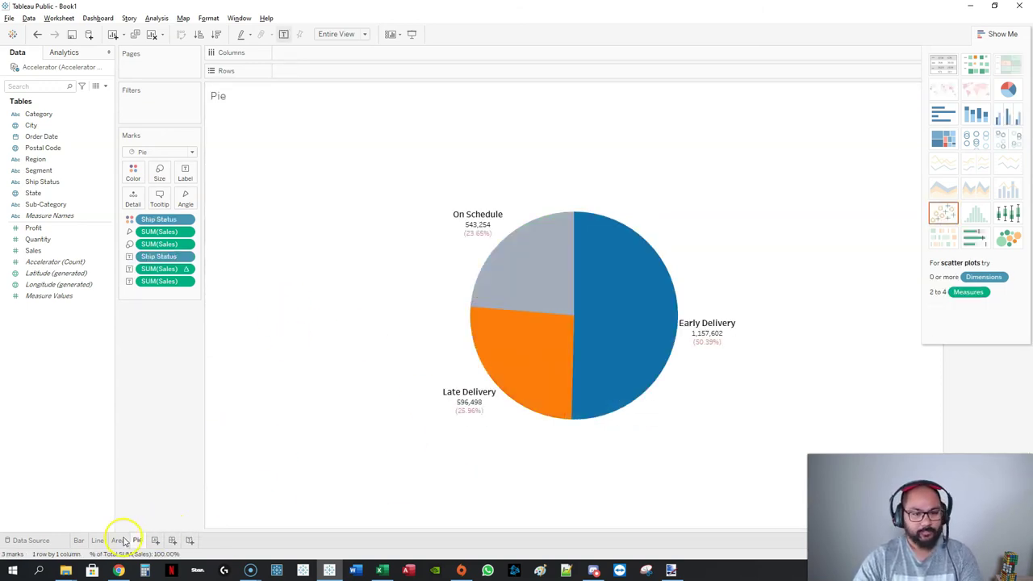
pyautogui.click(118, 540)
pyautogui.click(137, 540)
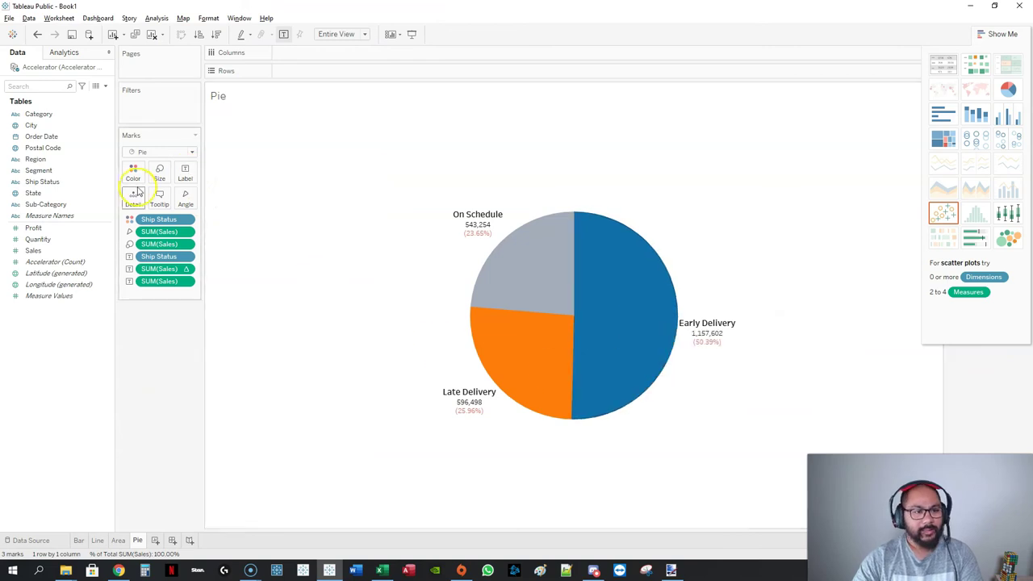
# Step: Try Min/Max labelling, then set Marks to Label to Selected and close the popup
pyautogui.click(184, 172)
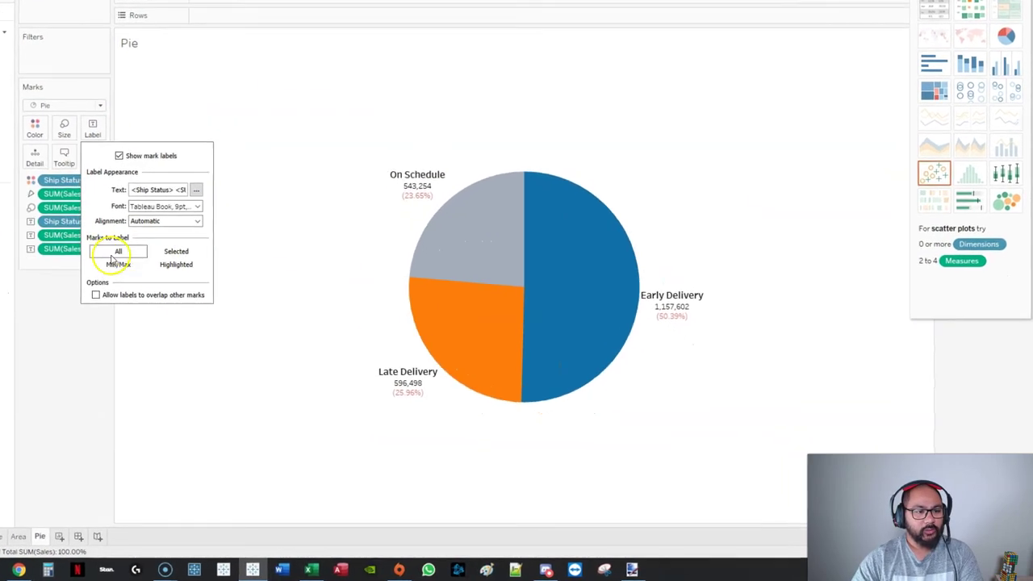
pyautogui.click(128, 264)
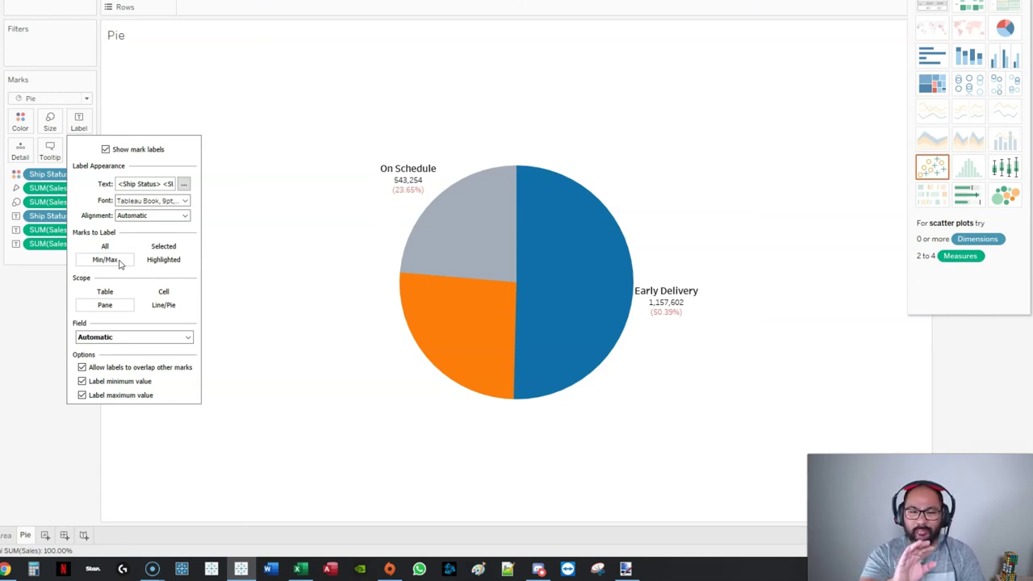
pyautogui.click(149, 254)
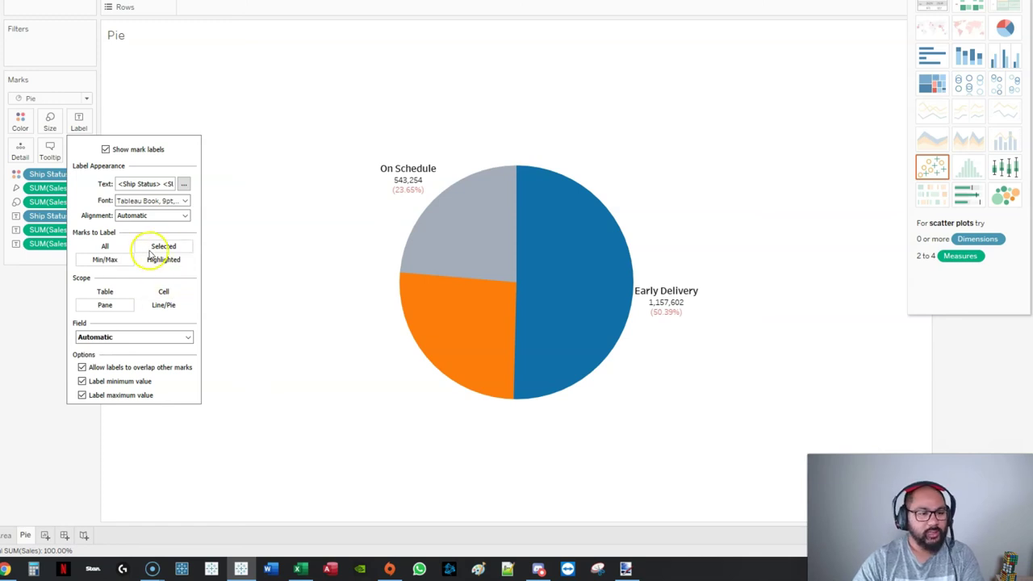
pyautogui.click(159, 247)
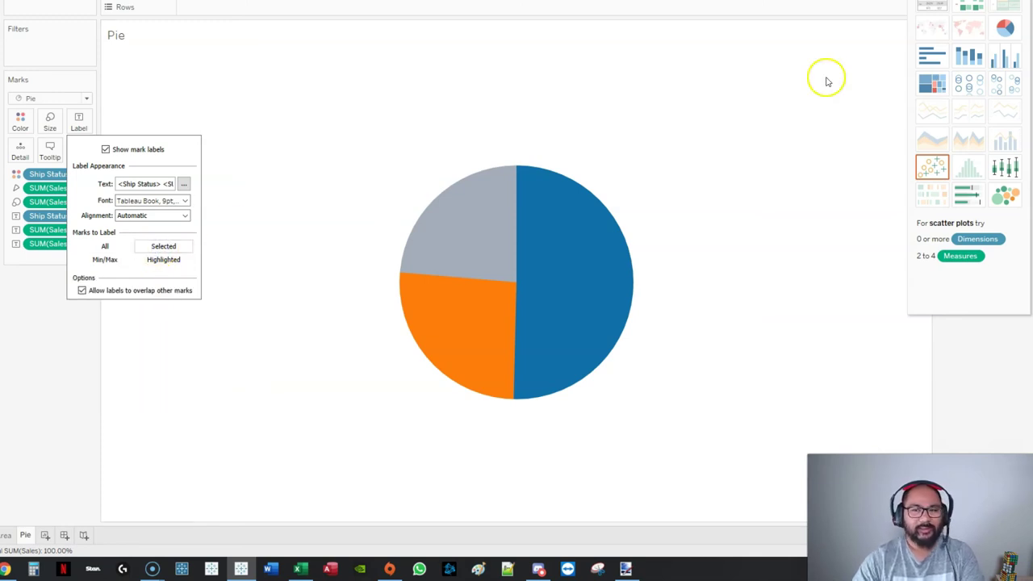
pyautogui.click(664, 164)
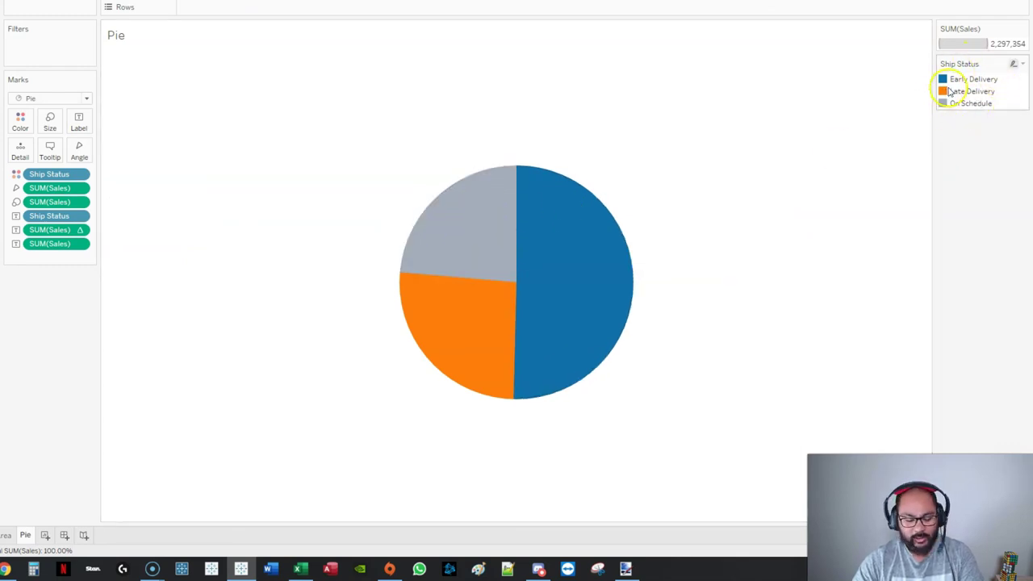
# Step: Select and deselect the On Schedule slice to test labels, briefly viewing the tooltip editor
pyautogui.moveTo(522, 187)
pyautogui.mouseDown()
pyautogui.moveTo(558, 288)
pyautogui.moveTo(497, 163)
pyautogui.mouseUp()
pyautogui.moveTo(1015, 79)
pyautogui.mouseDown()
pyautogui.moveTo(922, 58)
pyautogui.moveTo(933, 100)
pyautogui.mouseUp()
pyautogui.moveTo(567, 212); pyautogui.dragTo(947, 105)
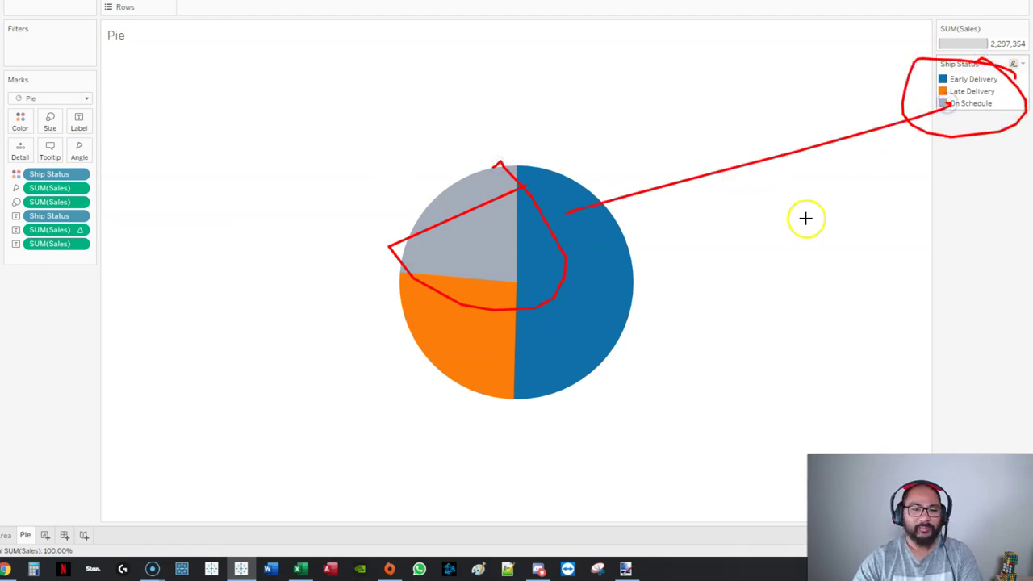
pyautogui.press('Escape')
pyautogui.click(459, 228)
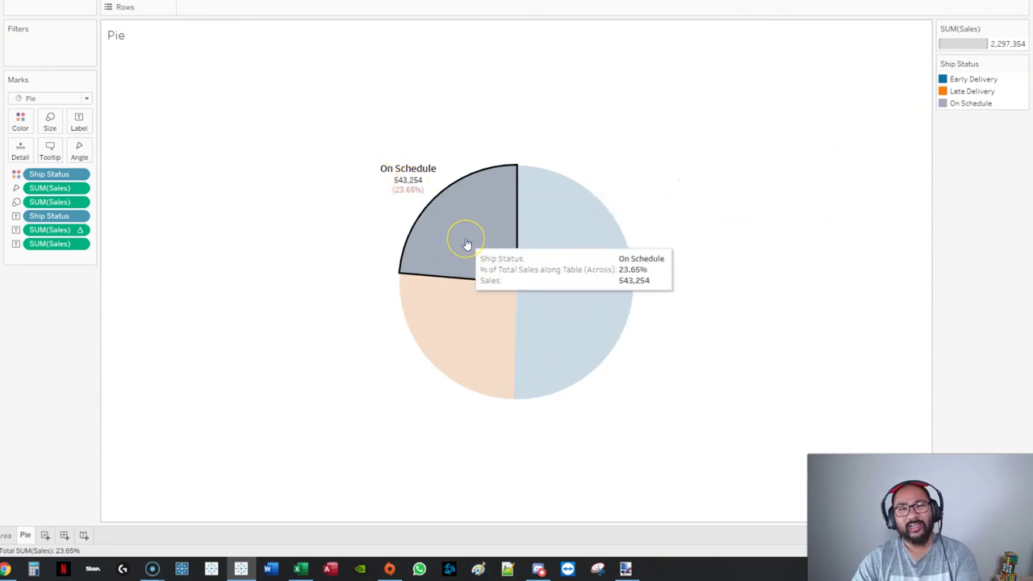
pyautogui.click(466, 244)
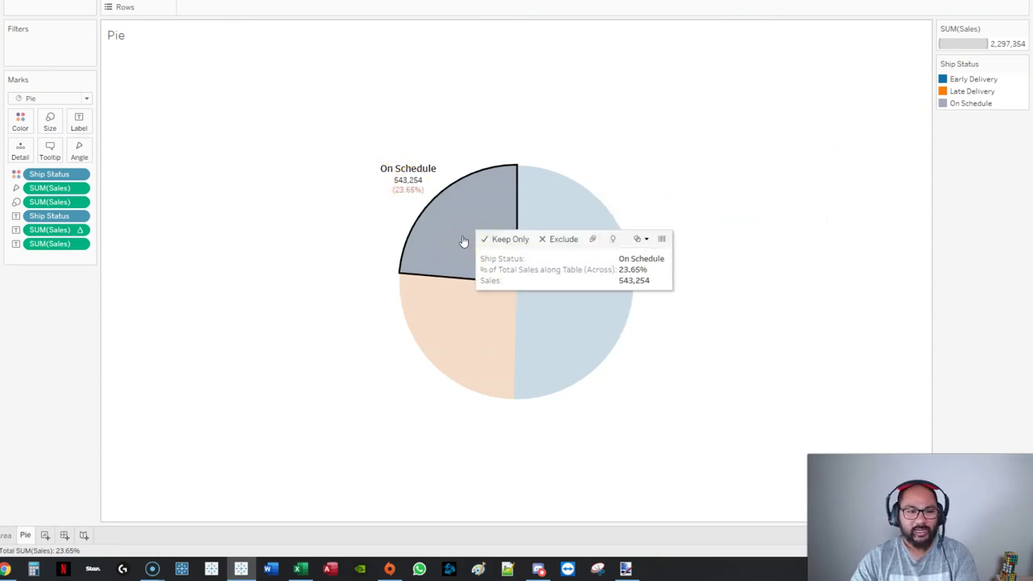
pyautogui.click(453, 242)
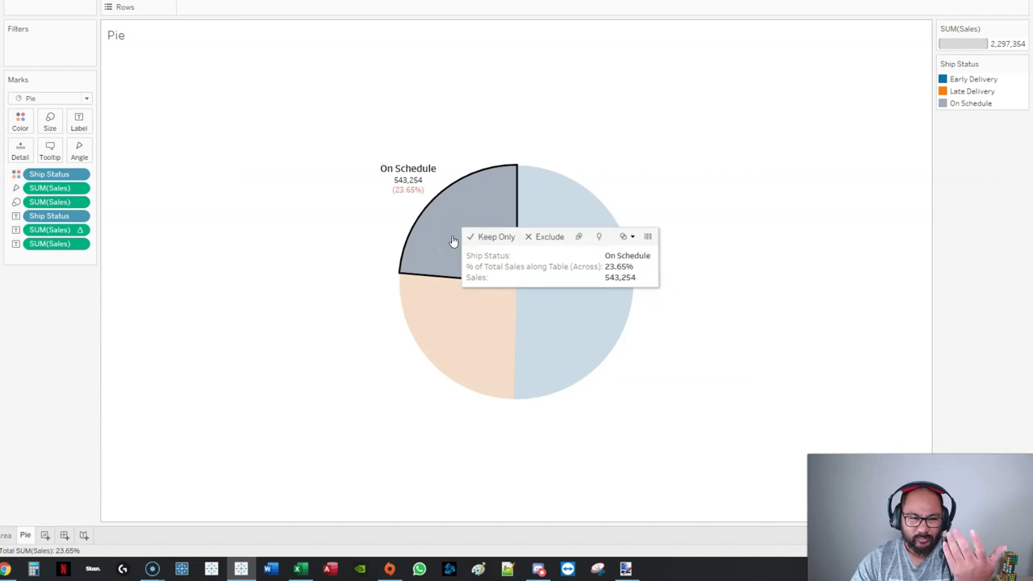
pyautogui.click(453, 241)
pyautogui.click(50, 149)
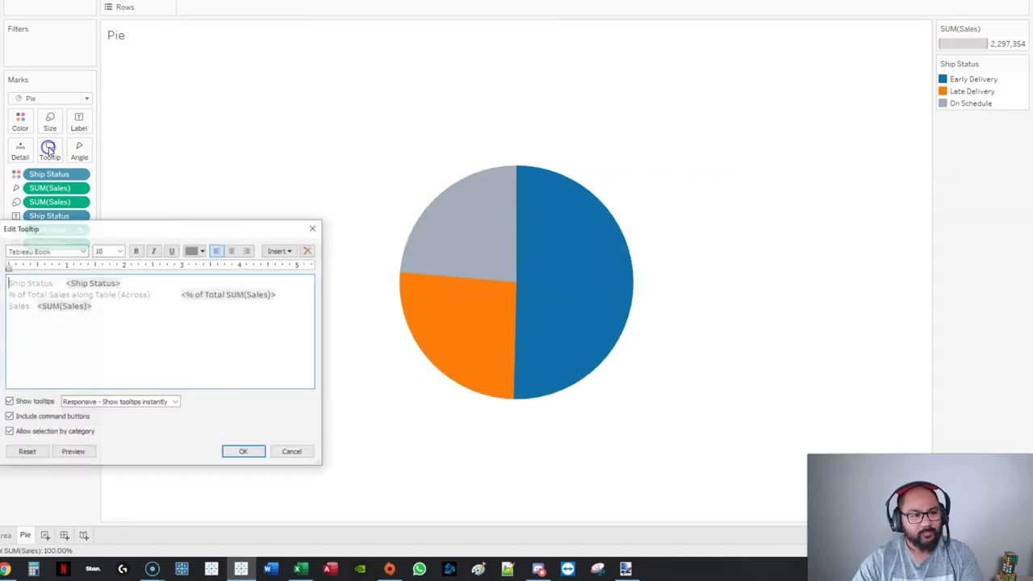
pyautogui.click(314, 228)
# Step: Test Highlighted labelling on Early, Late and On Schedule legend items, then label All slices
pyautogui.click(78, 121)
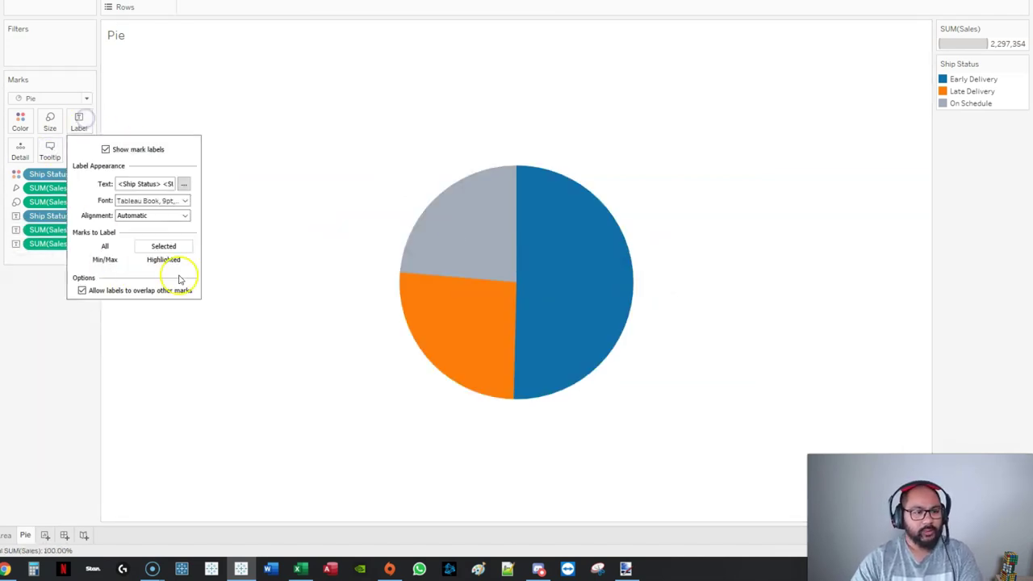
pyautogui.click(165, 260)
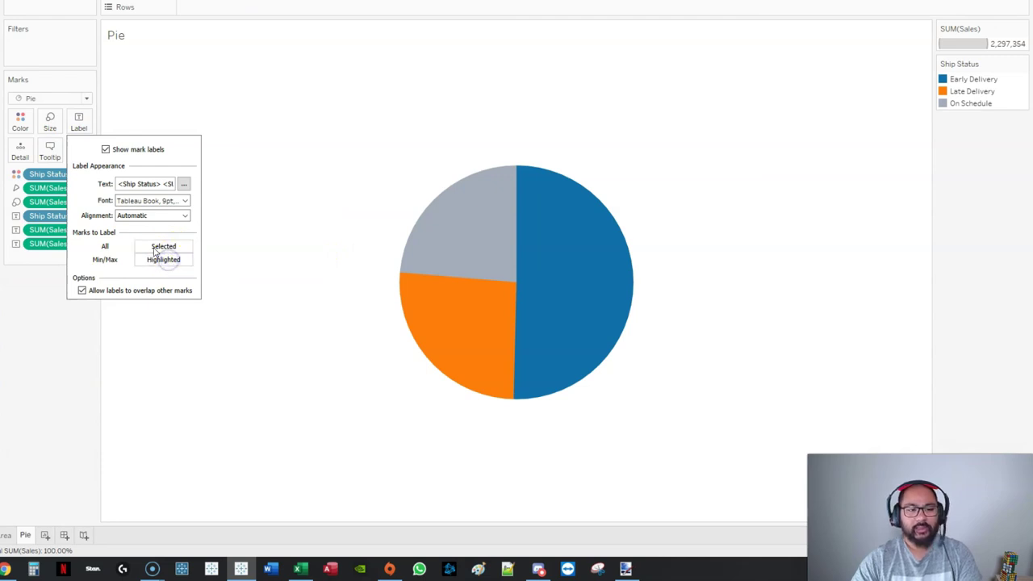
pyautogui.click(755, 131)
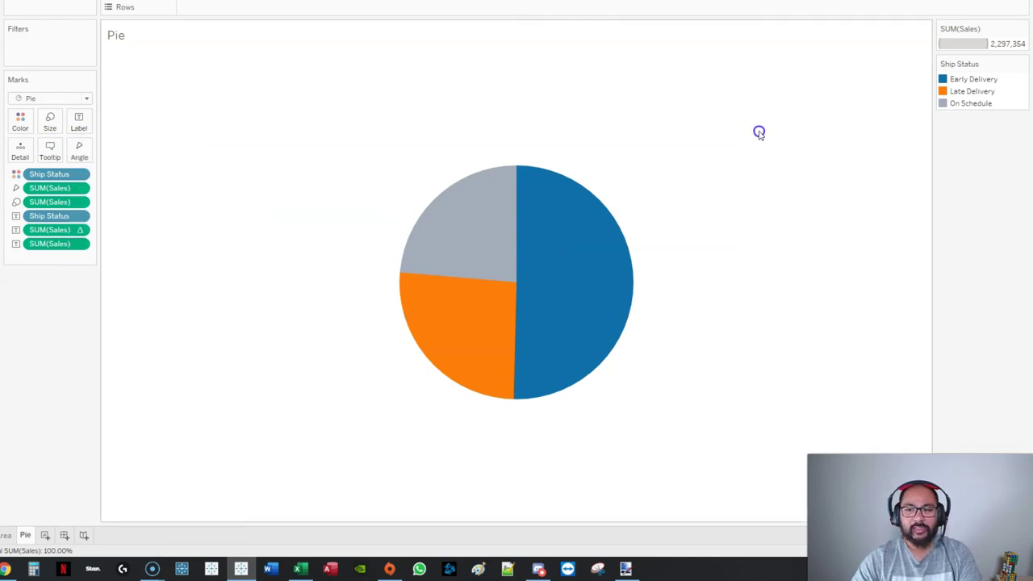
pyautogui.click(970, 81)
pyautogui.click(972, 92)
pyautogui.click(976, 103)
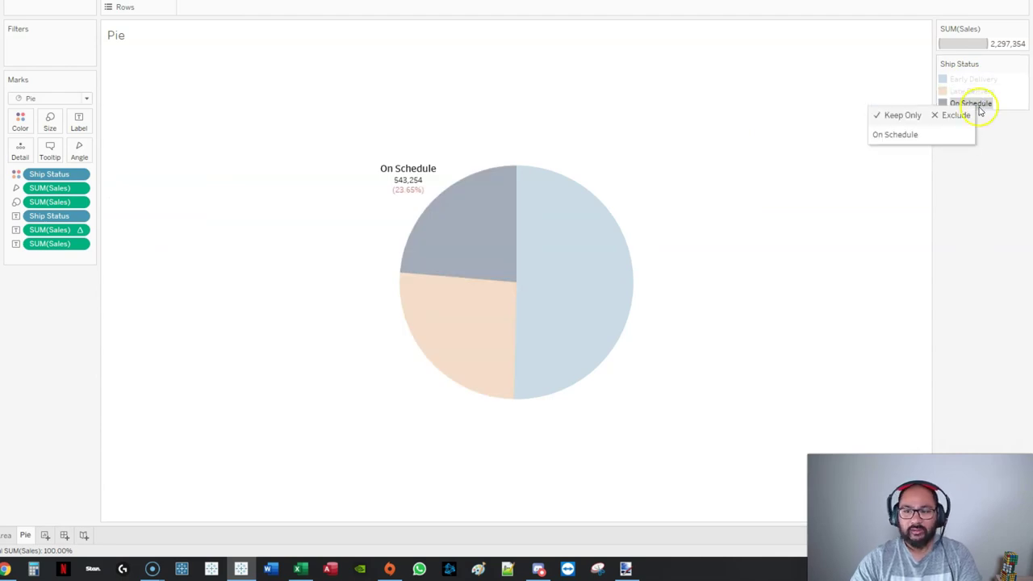
pyautogui.click(973, 105)
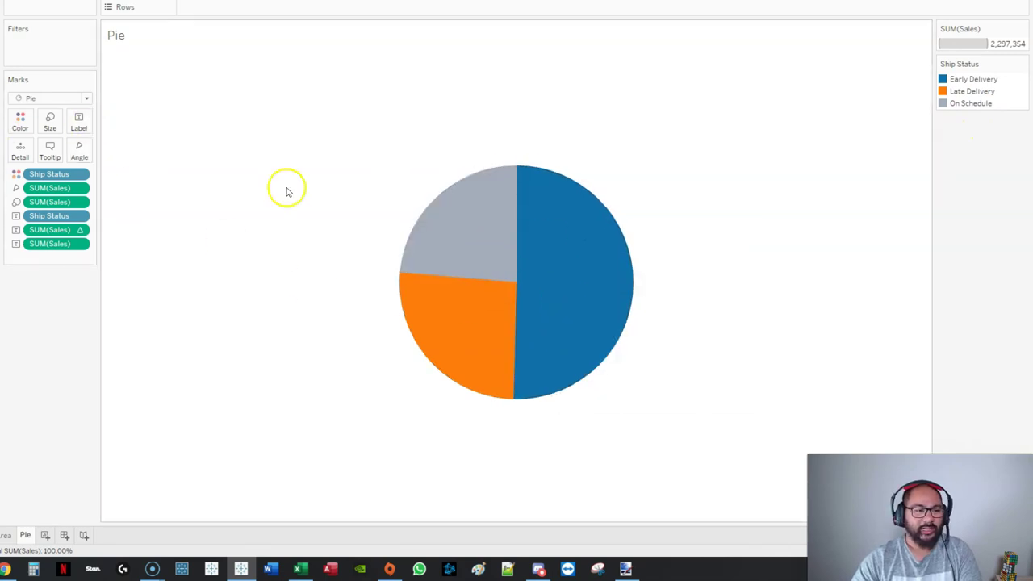
pyautogui.click(79, 122)
pyautogui.click(118, 246)
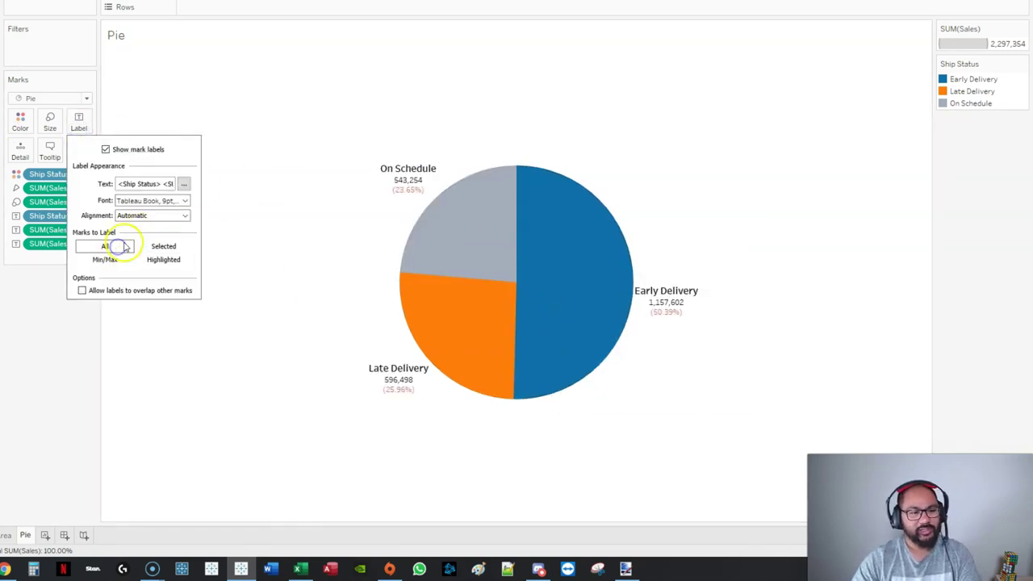
# Step: Open the Edit Tooltip dialog, move it beside the pie, and select all its text
pyautogui.click(277, 113)
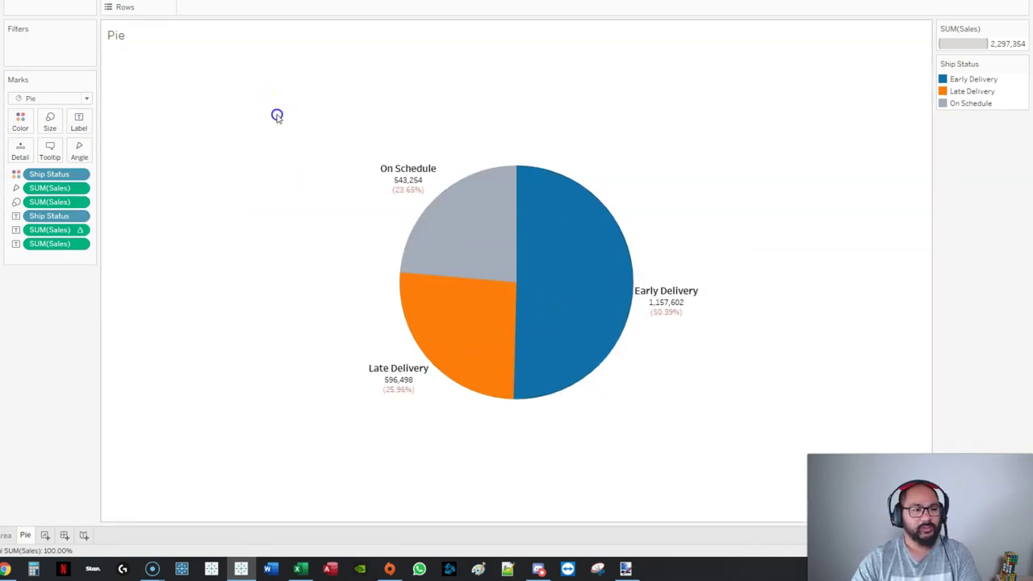
pyautogui.click(51, 150)
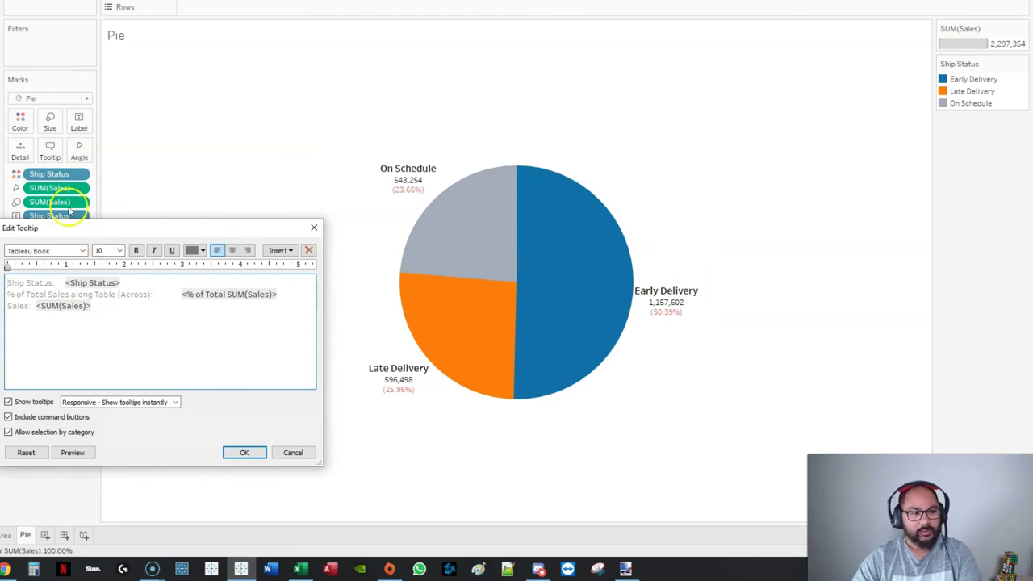
pyautogui.moveTo(163, 235); pyautogui.dragTo(198, 172)
pyautogui.moveTo(123, 246); pyautogui.dragTo(40, 214)
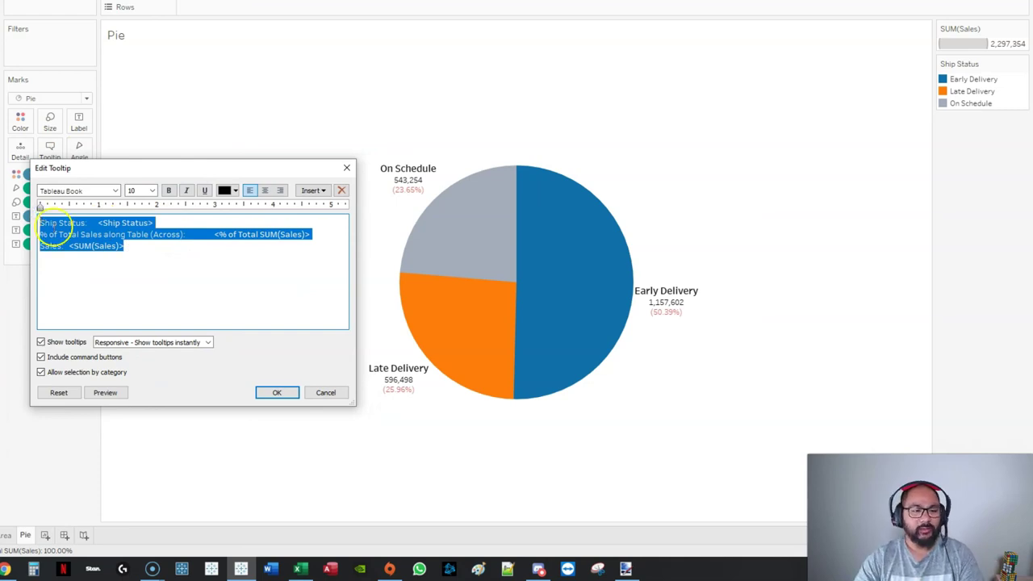